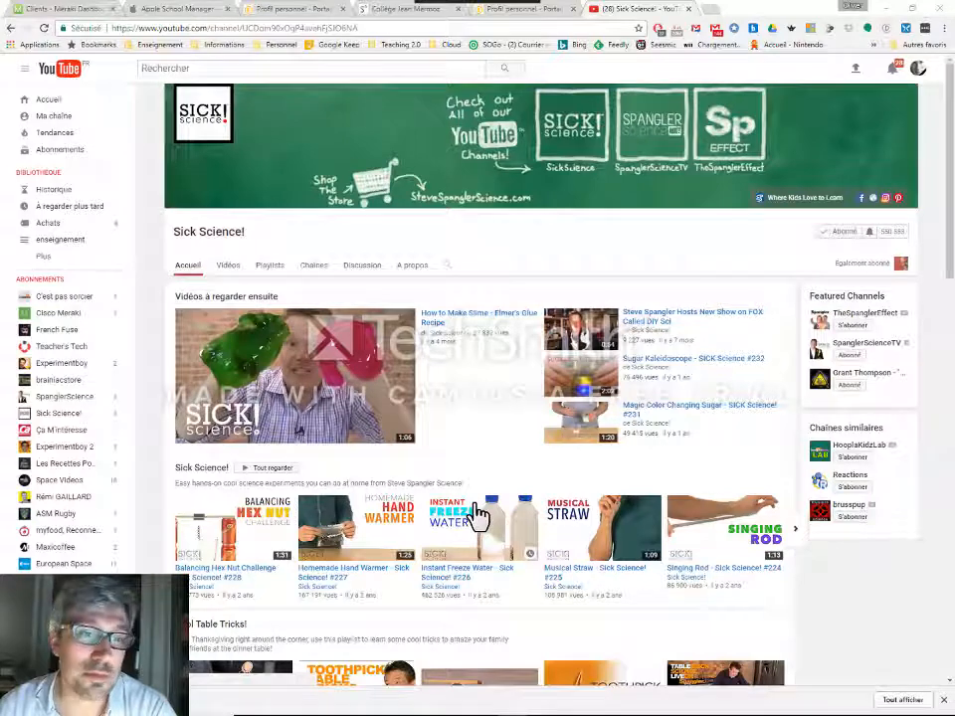
Start a new blog article in the physique-chimie section of Classe 5A BRAMANTE on the school portal
left_click(398, 20)
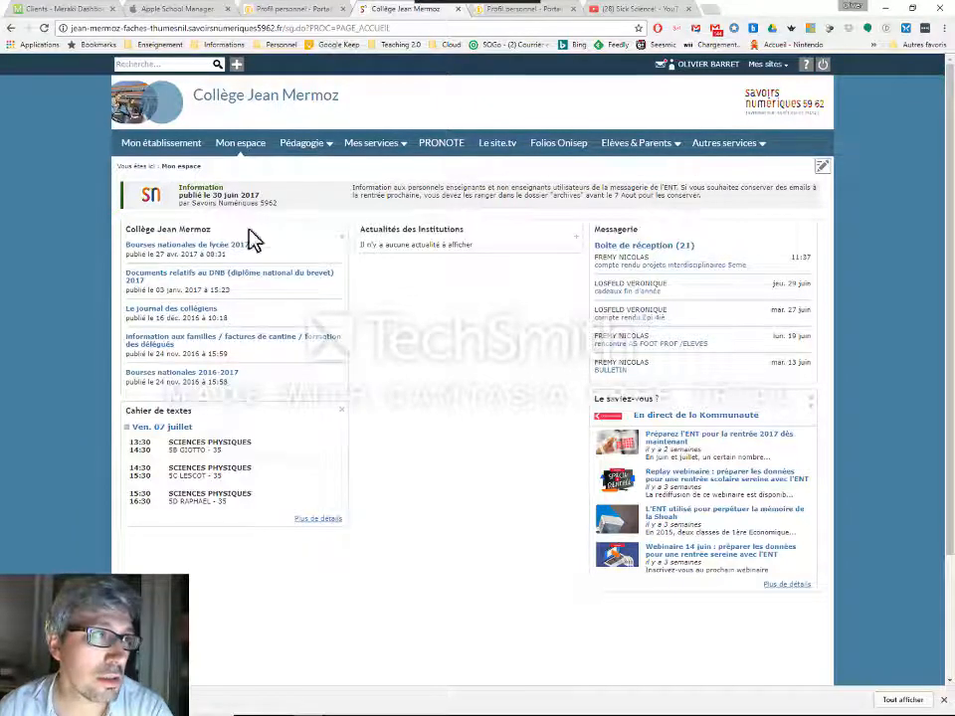
left_click(171, 146)
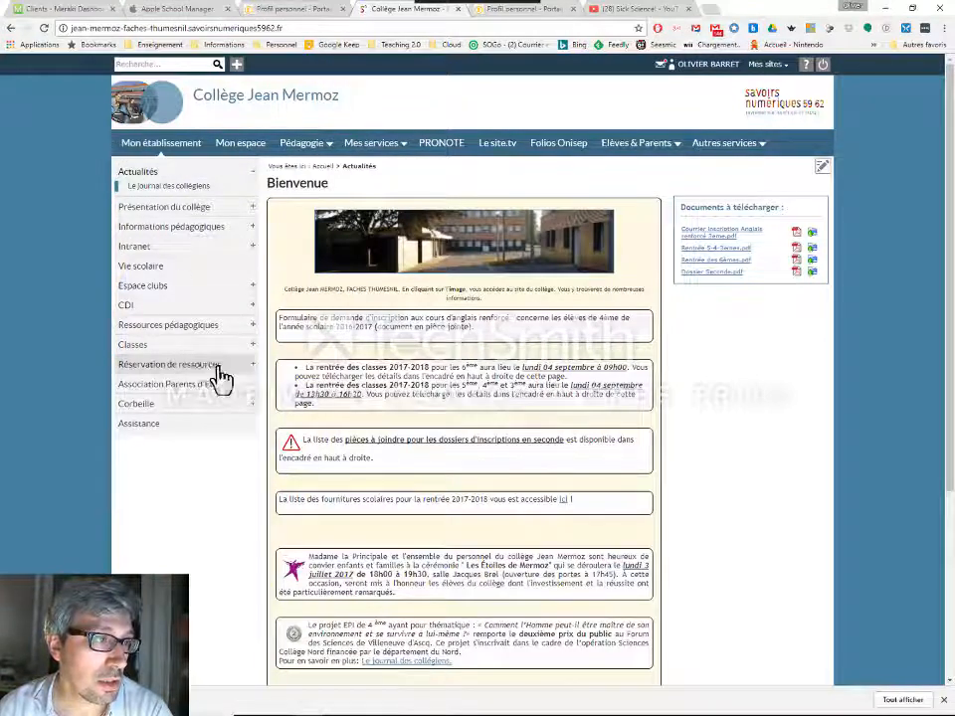
left_click(254, 344)
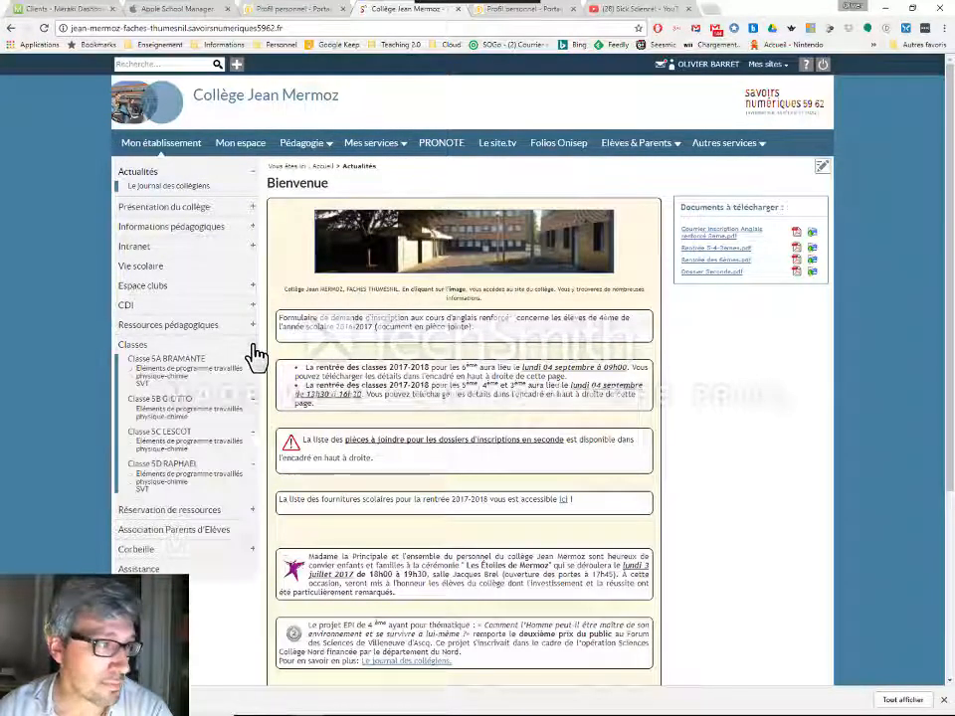
left_click(165, 386)
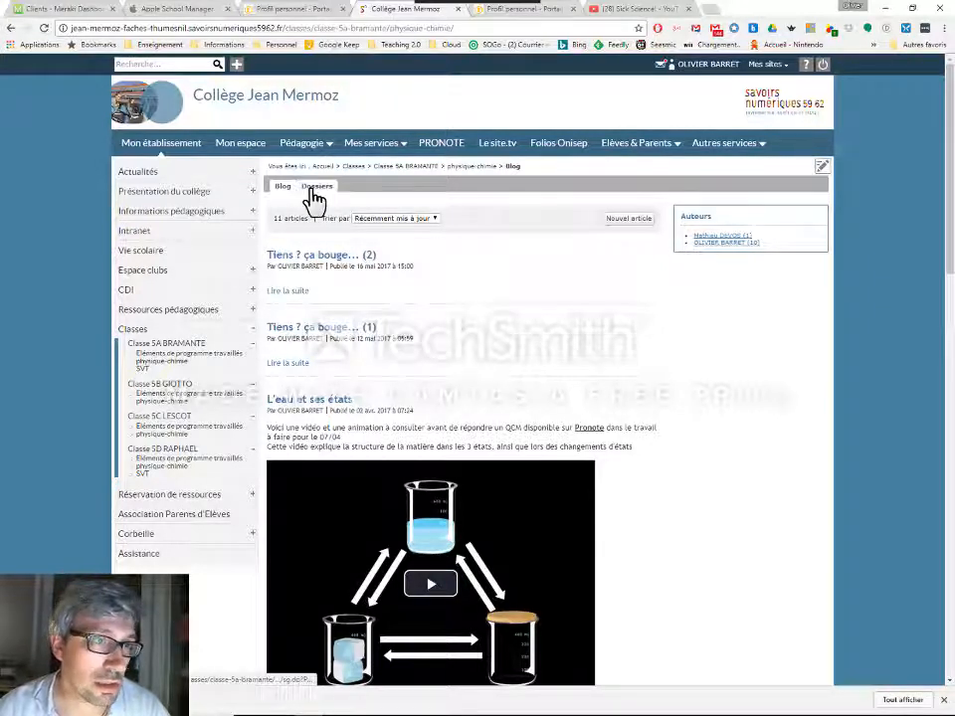
left_click(628, 221)
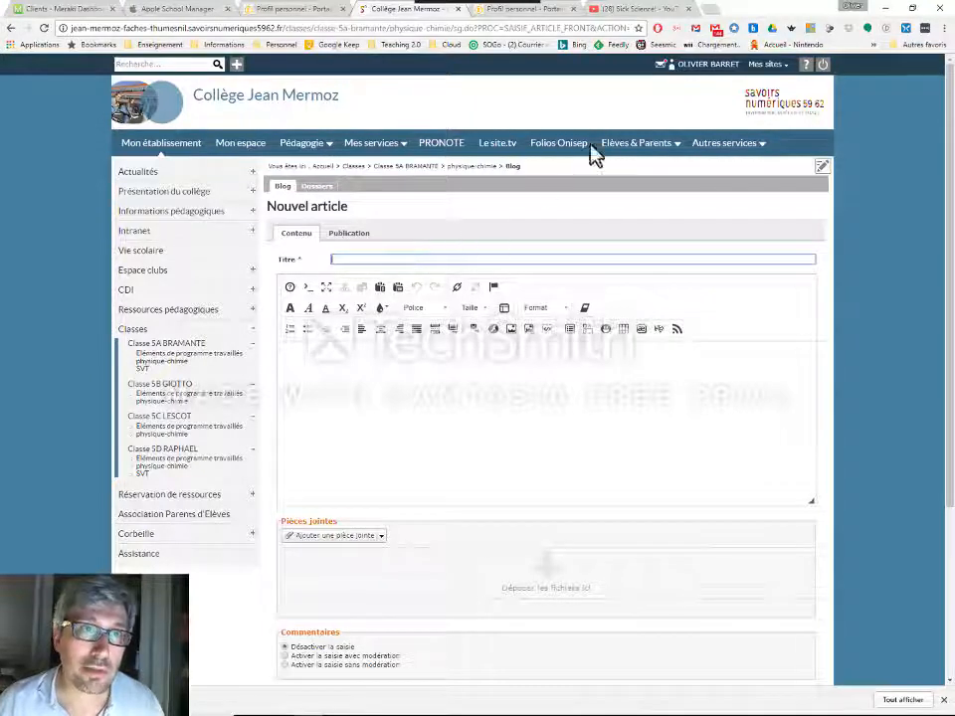
Open the video 'How to Make Slime - Elmer's Glue Recipe' and drag its link into the article body to embed it
left_click(644, 12)
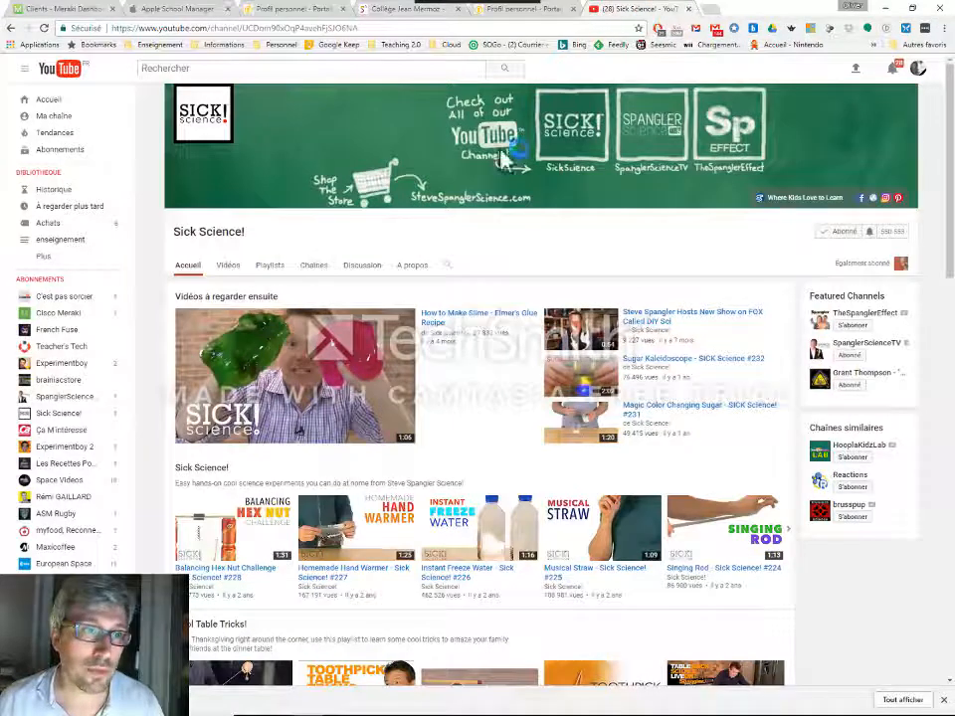
left_click(454, 324)
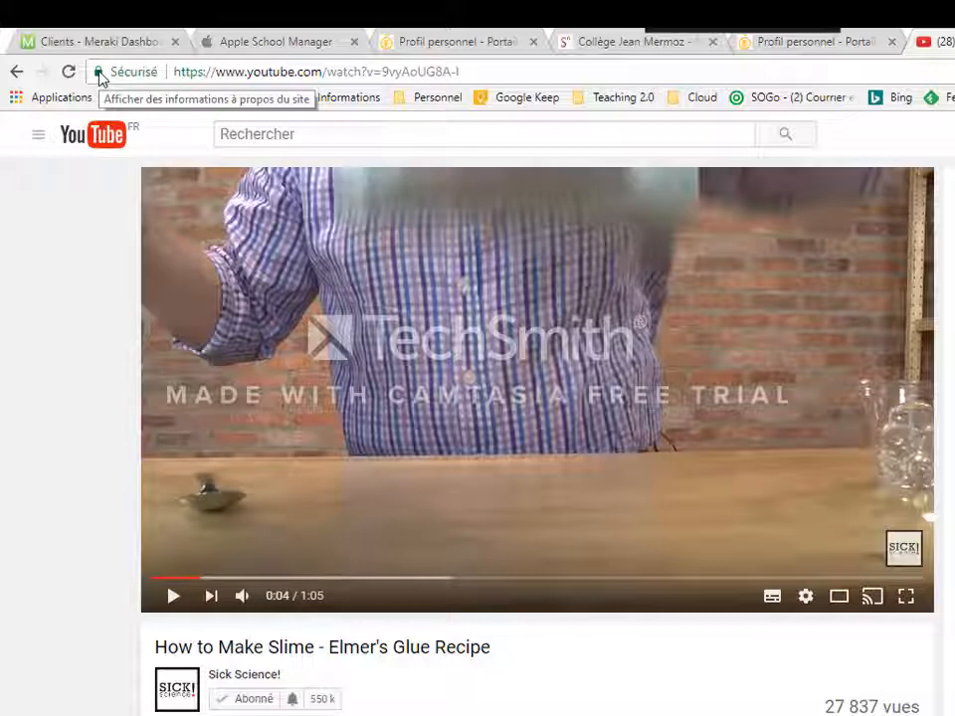
left_click_drag(100, 80, 107, 293)
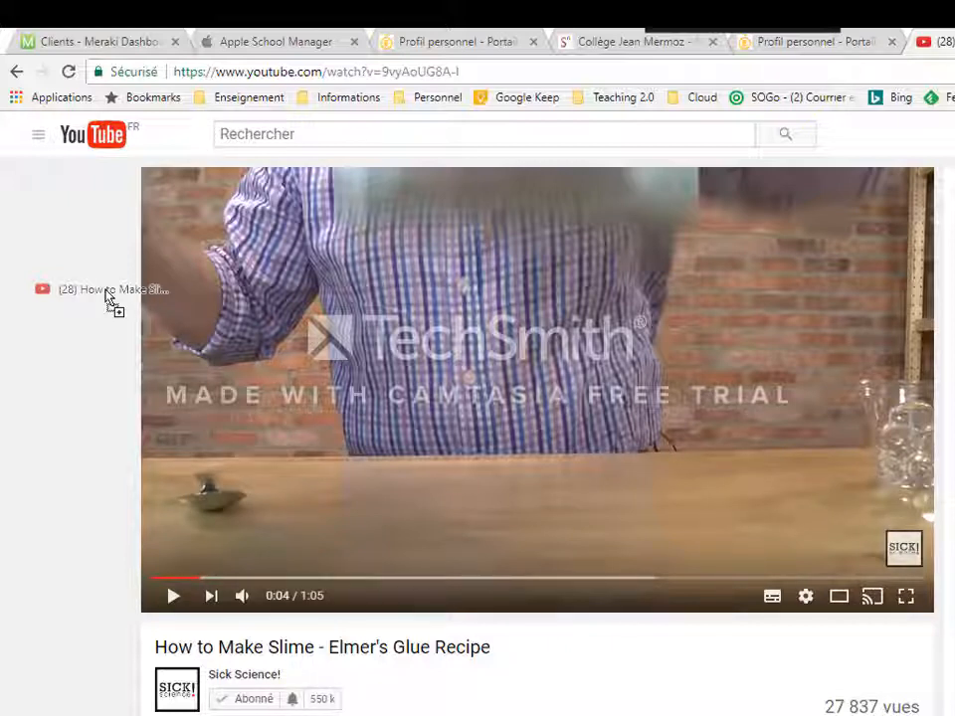
left_click_drag(106, 292, 553, 608)
left_click_drag(468, 505, 618, 600)
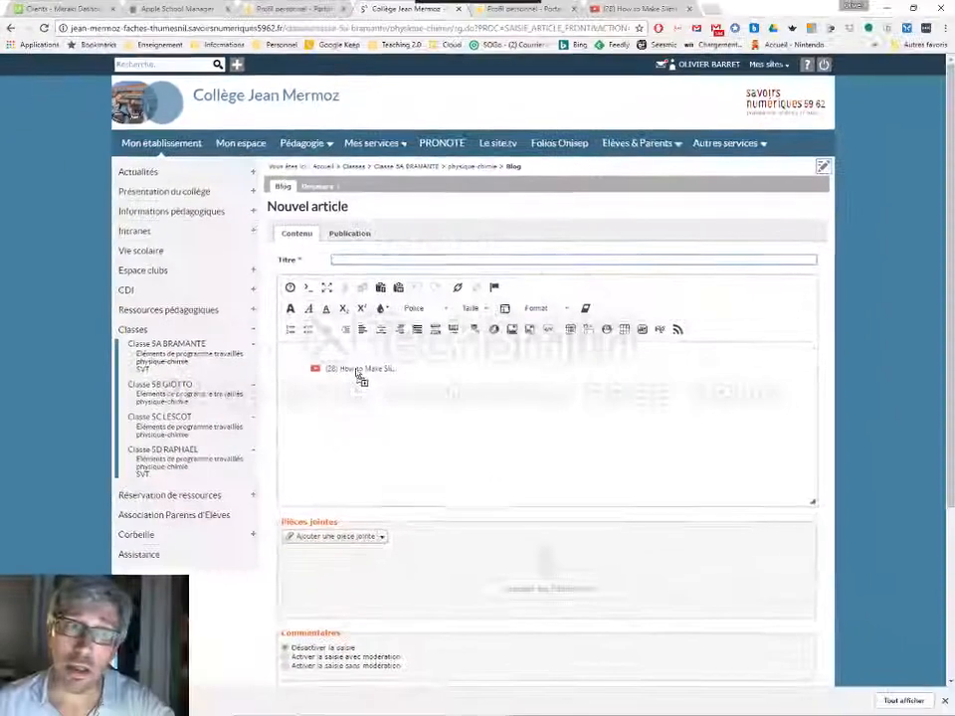
left_click_drag(470, 442, 352, 365)
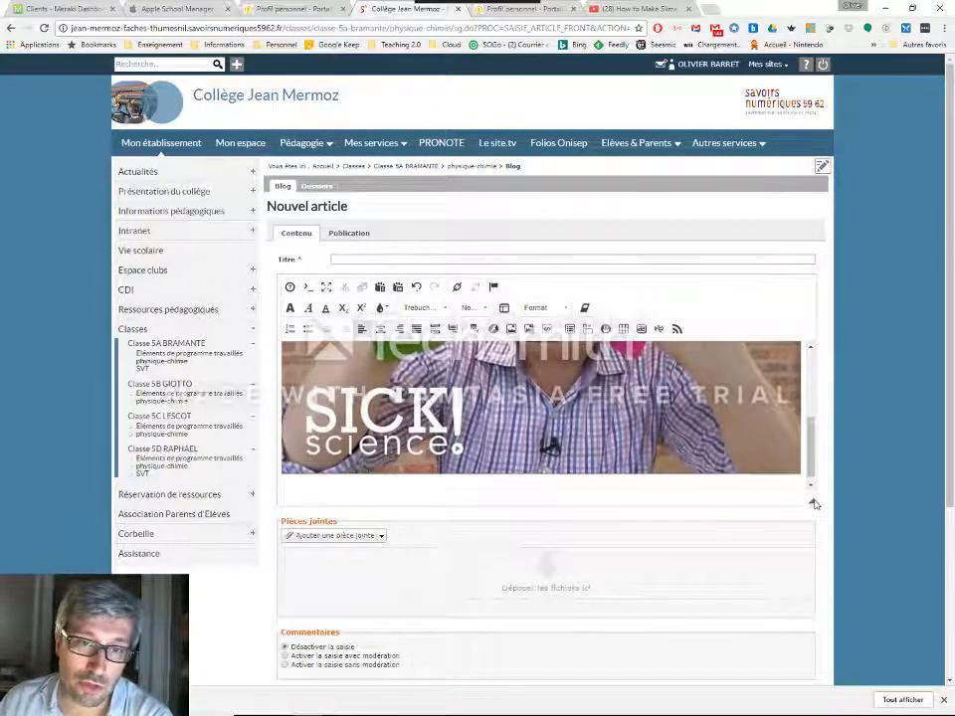
Enlarge the article editor area and enter Sick Science as the article title
left_click_drag(814, 504, 821, 680)
scroll(888, 518, "down", 3)
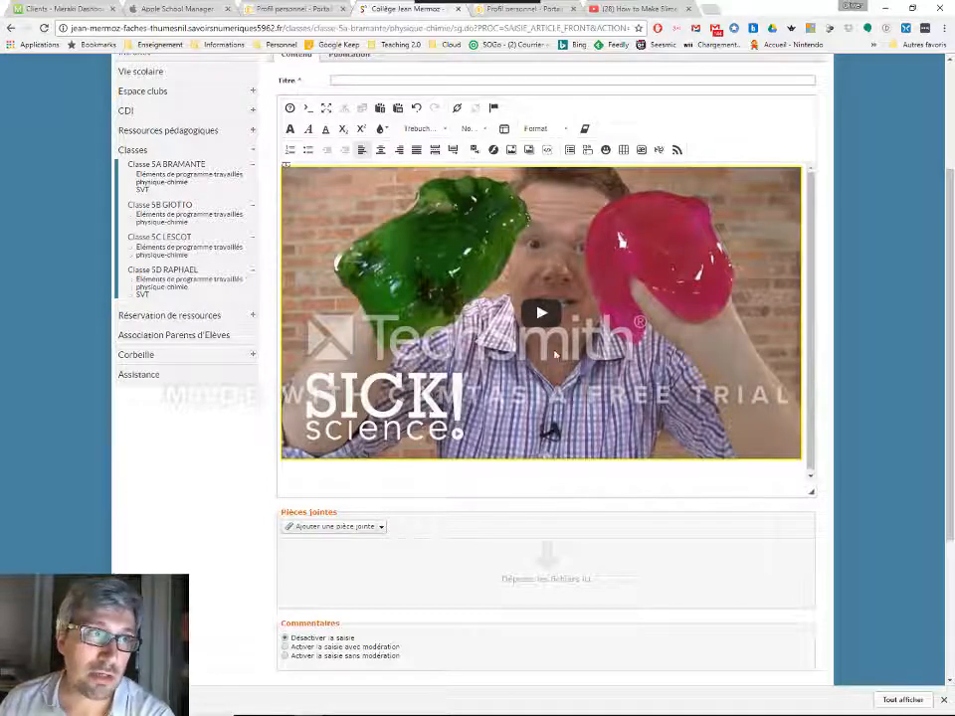
left_click(356, 81)
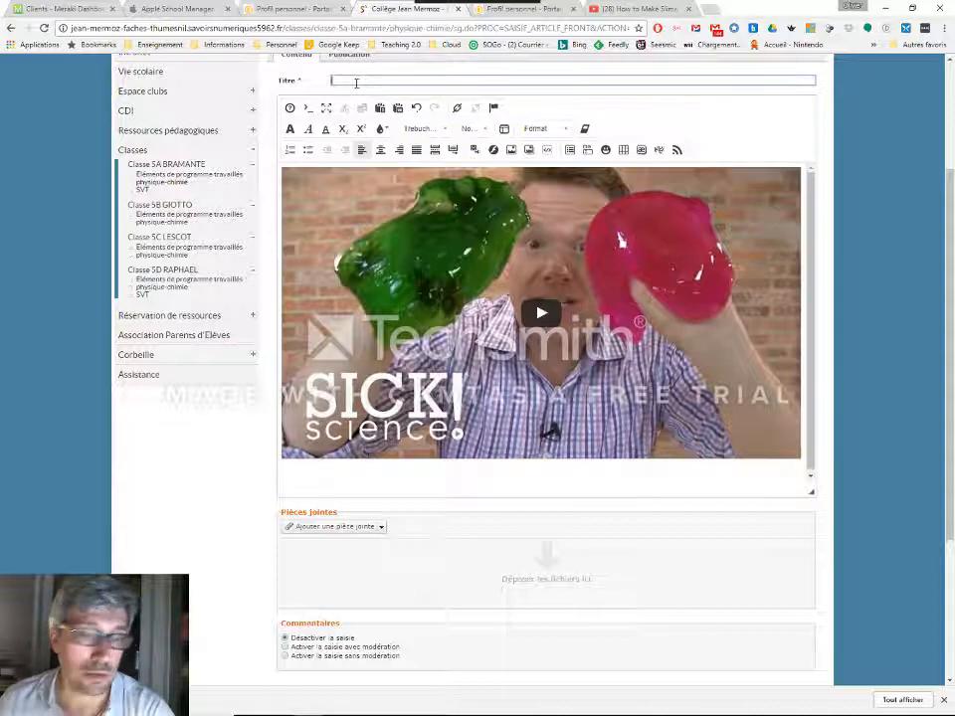
type("Sick")
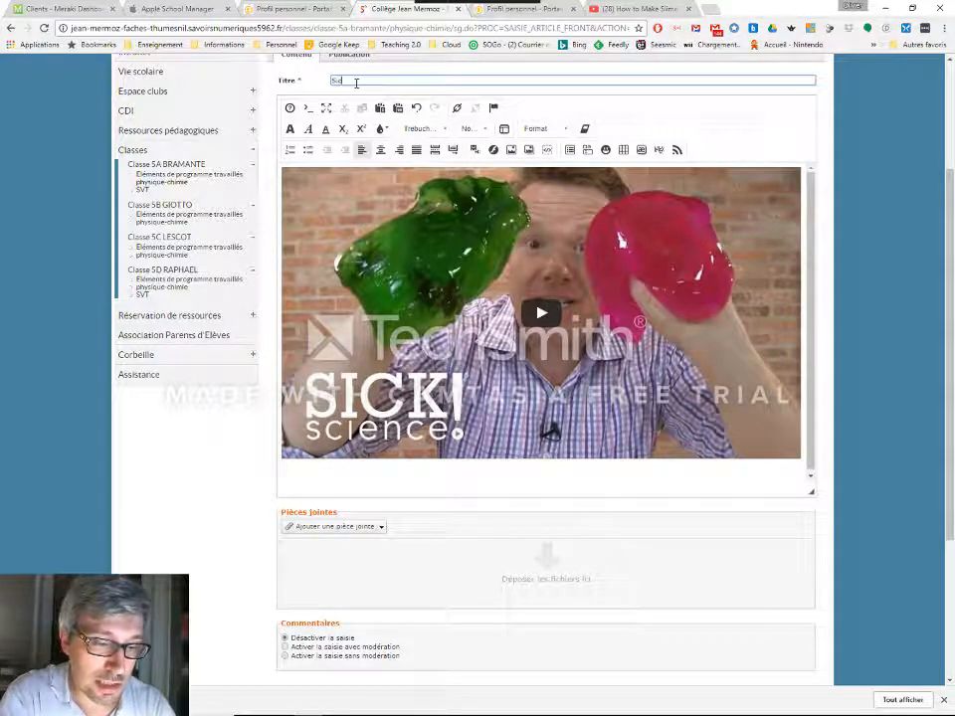
type(" Science")
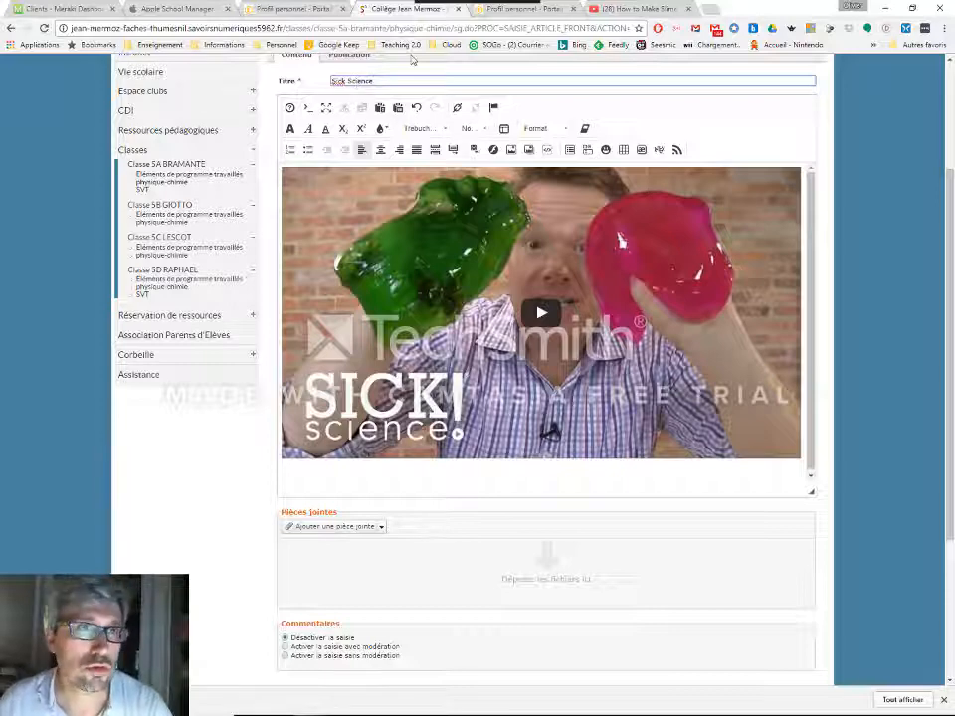
Validate the article to publish it on the class blog
left_click(623, 8)
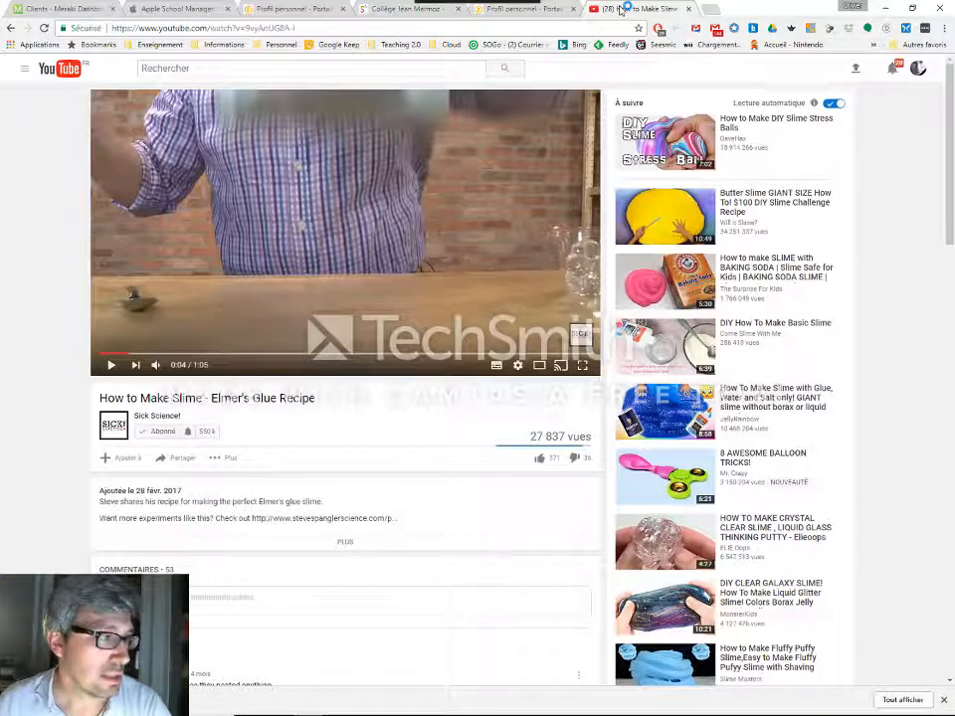
left_click(398, 8)
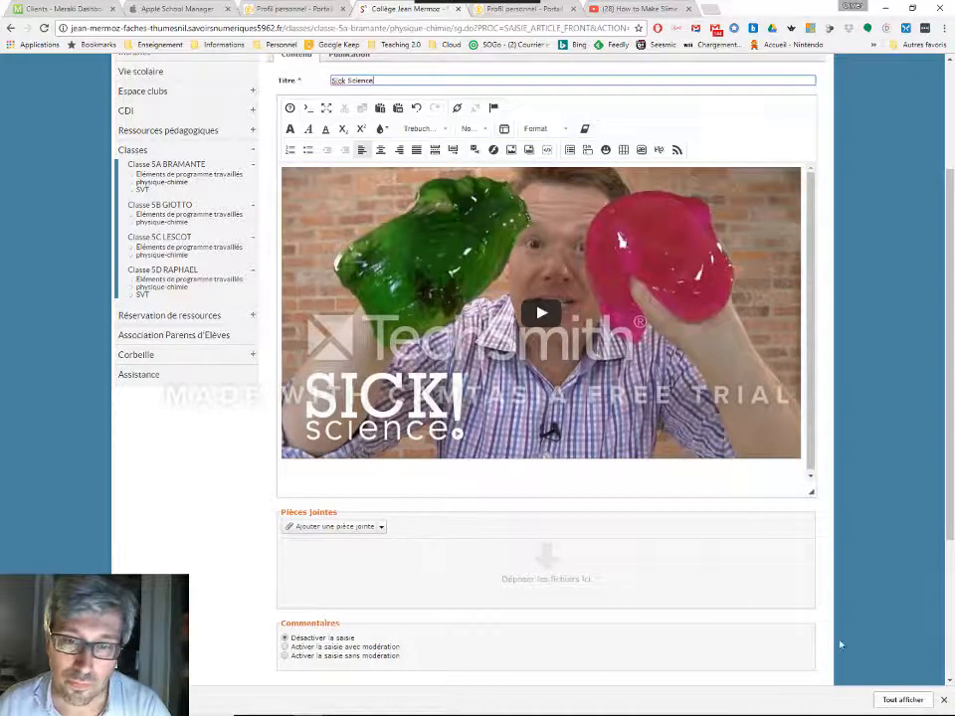
scroll(827, 603, "down", 3)
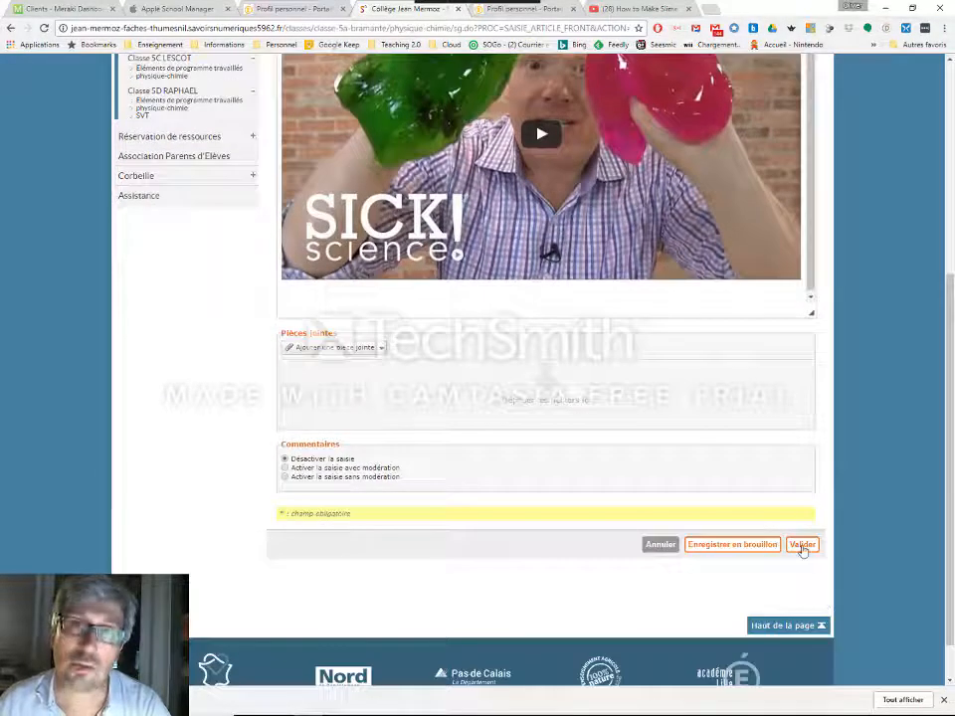
left_click(802, 546)
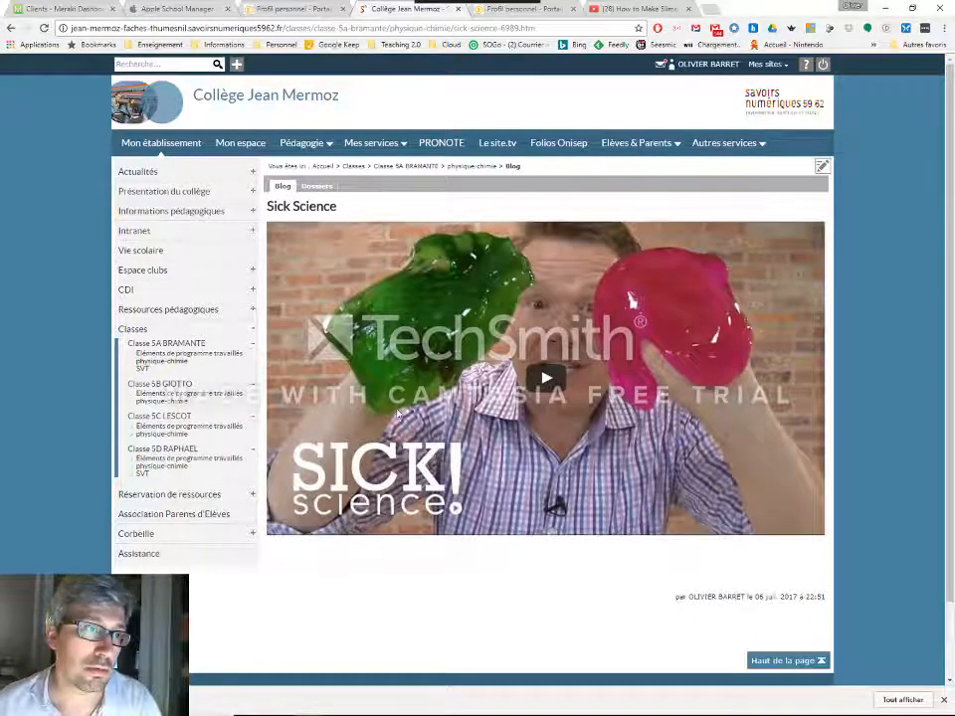
Play and pause the embedded video in the published article to check it works
left_click(542, 380)
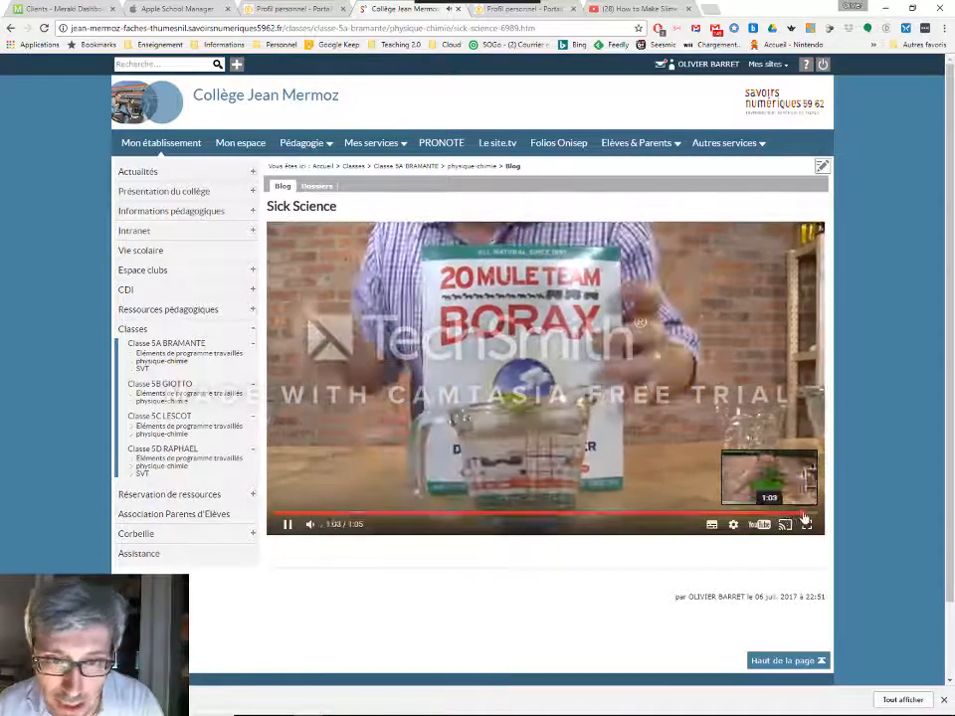
left_click(283, 526)
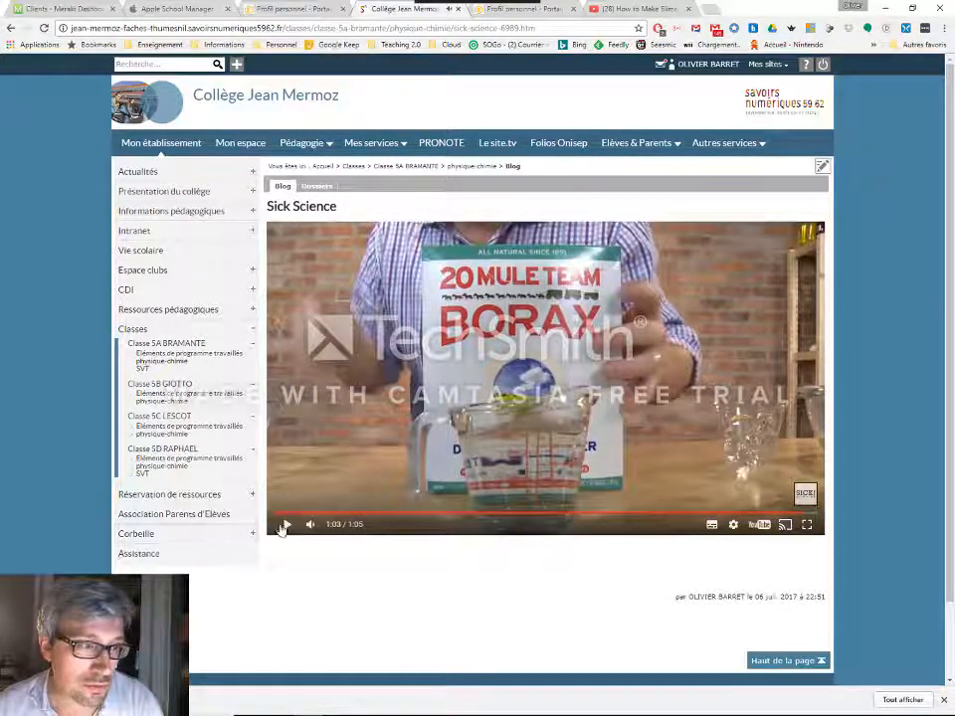
left_click(284, 526)
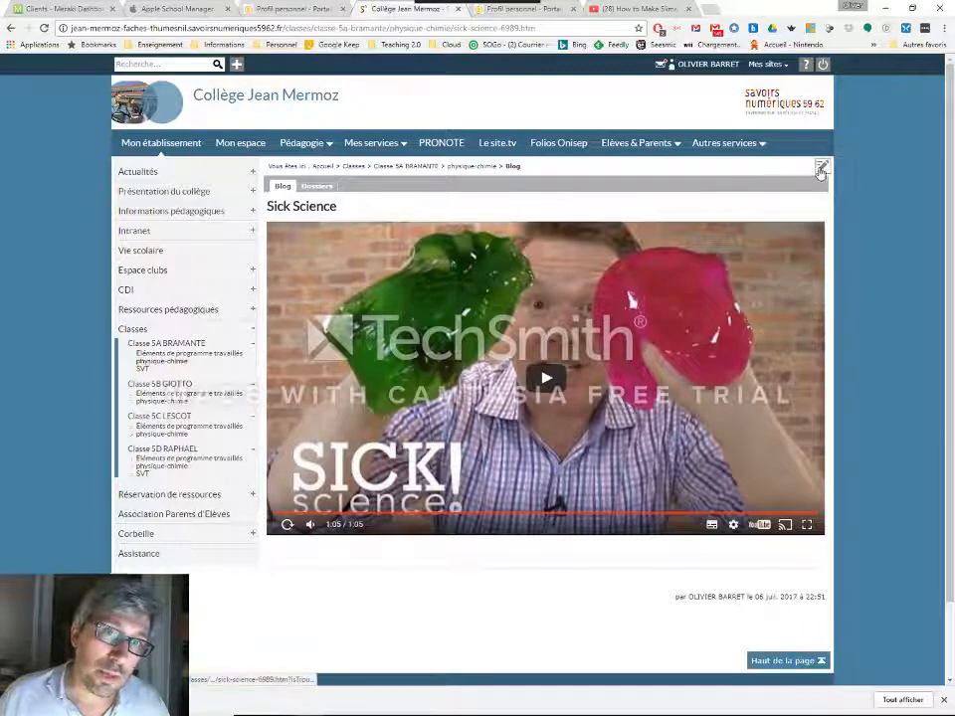
Open the article for modification and delete the embedded video from its body
left_click(822, 167)
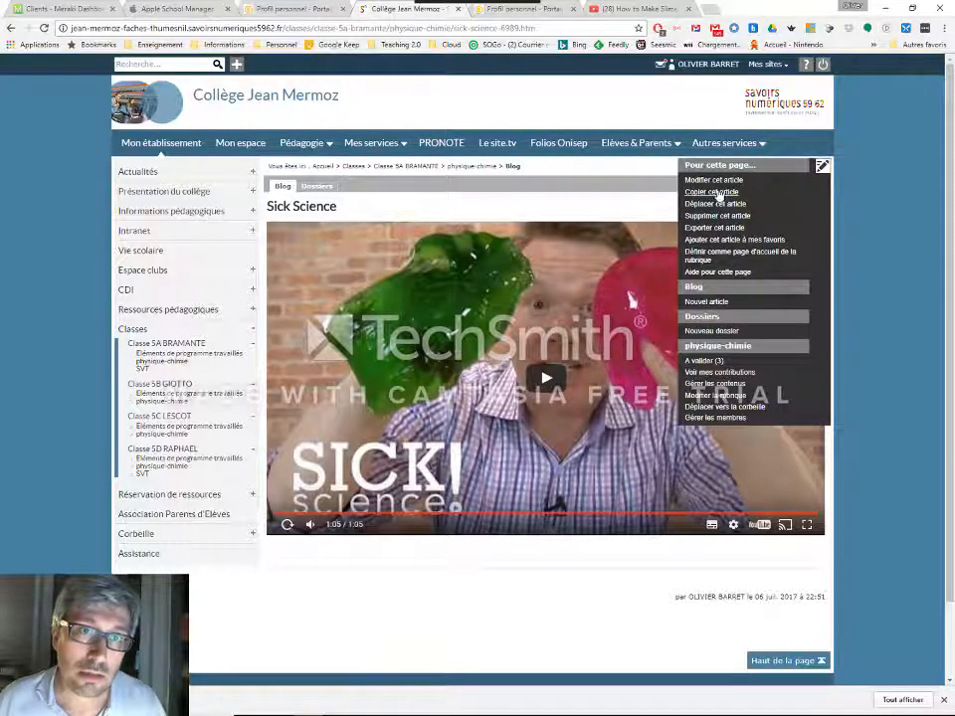
left_click(719, 183)
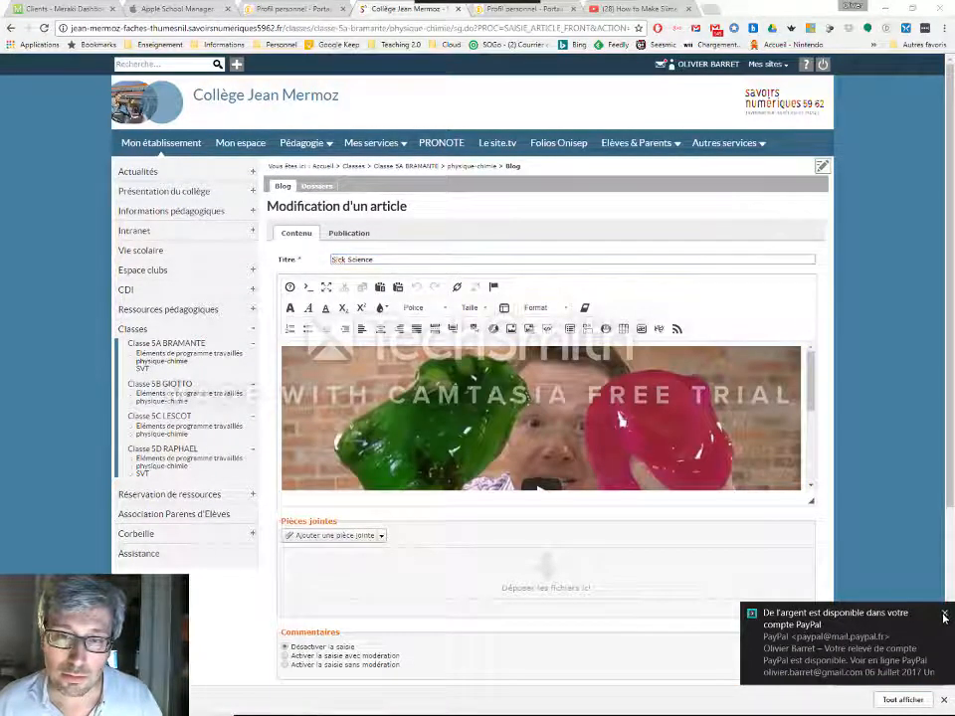
left_click(942, 614)
left_click(463, 439)
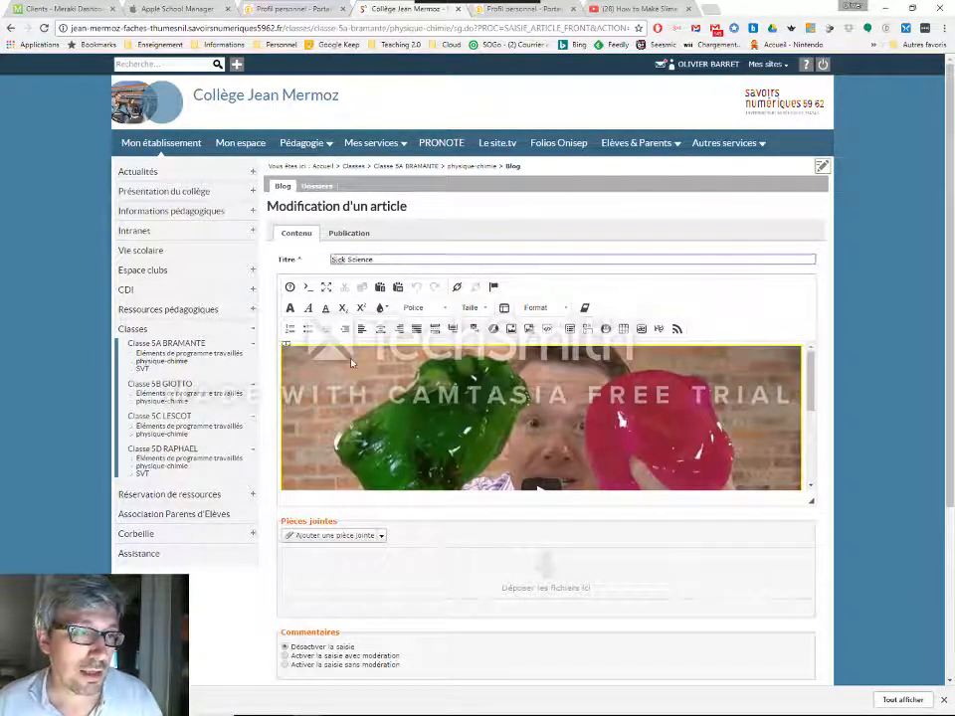
left_click(804, 431)
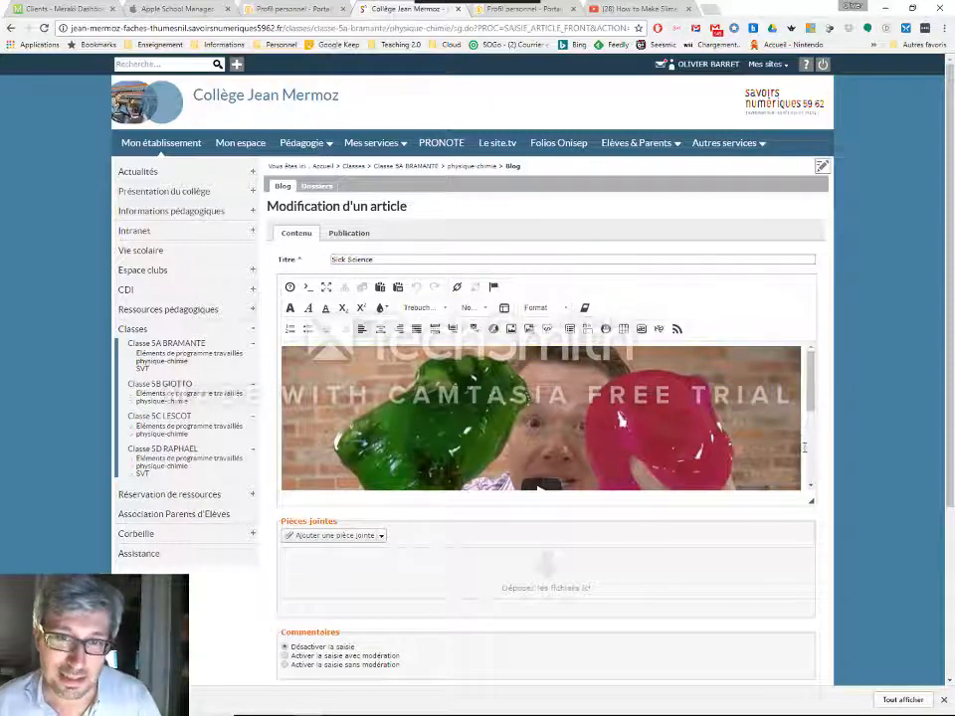
left_click(806, 451)
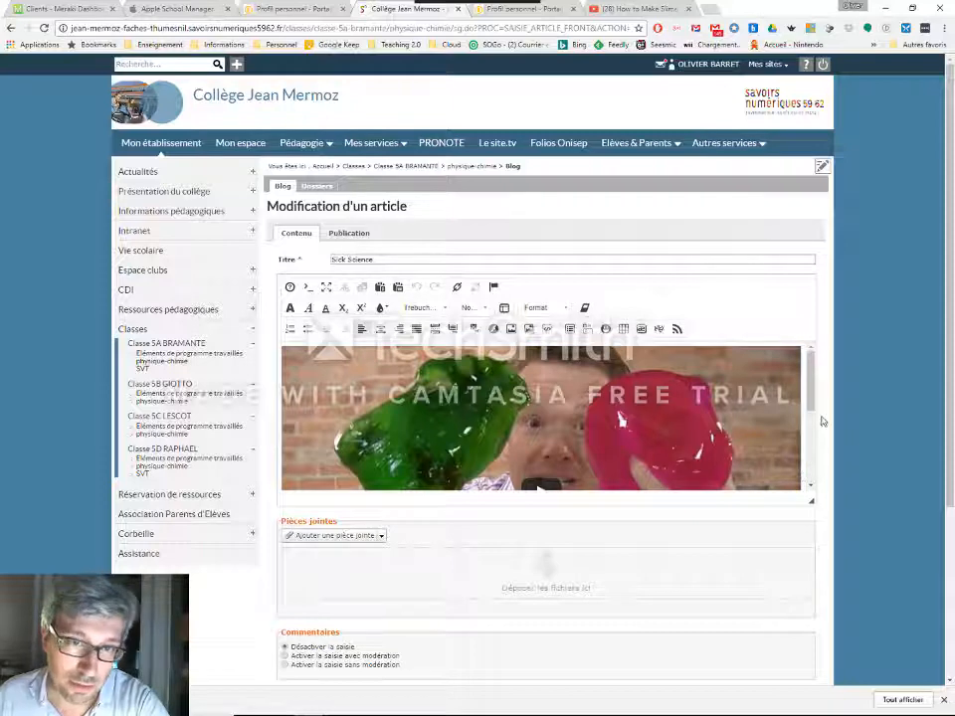
left_click_drag(812, 406, 816, 482)
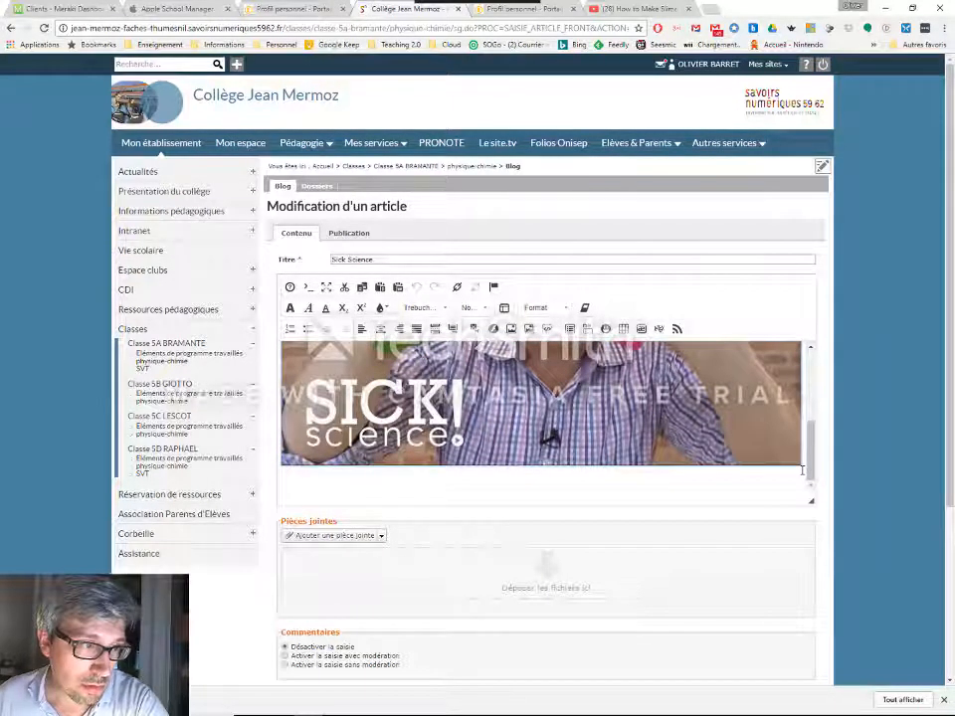
key("BackSpace")
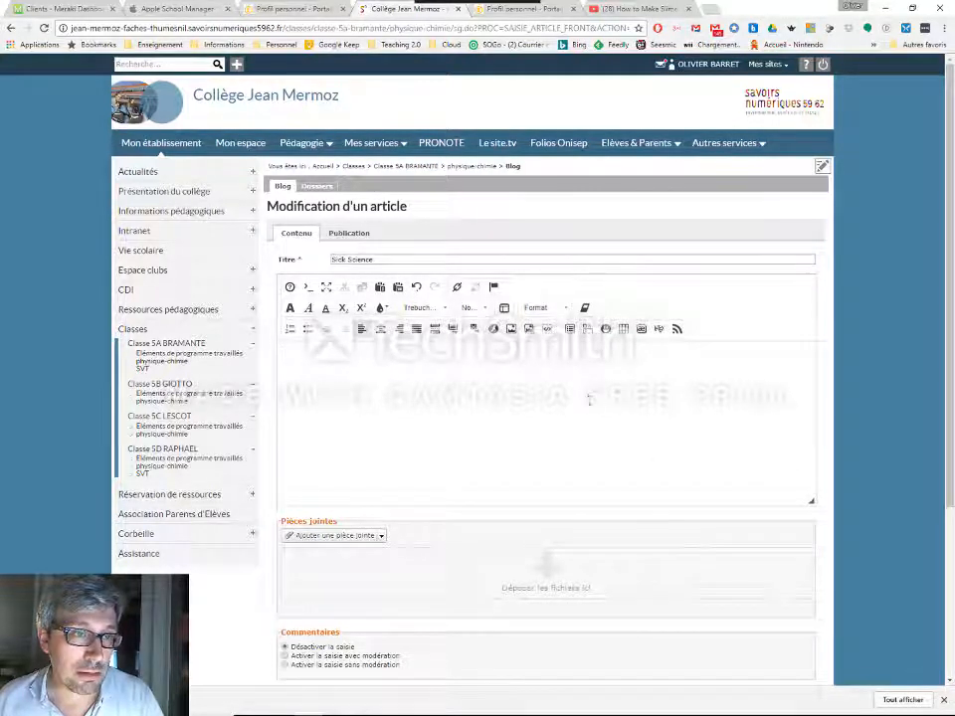
Type three lines of placeholder text in the article body
type("dhbvgiliasjmbxmcwkbdsxù")
key("Return")
type("dlkbvldkjbml")
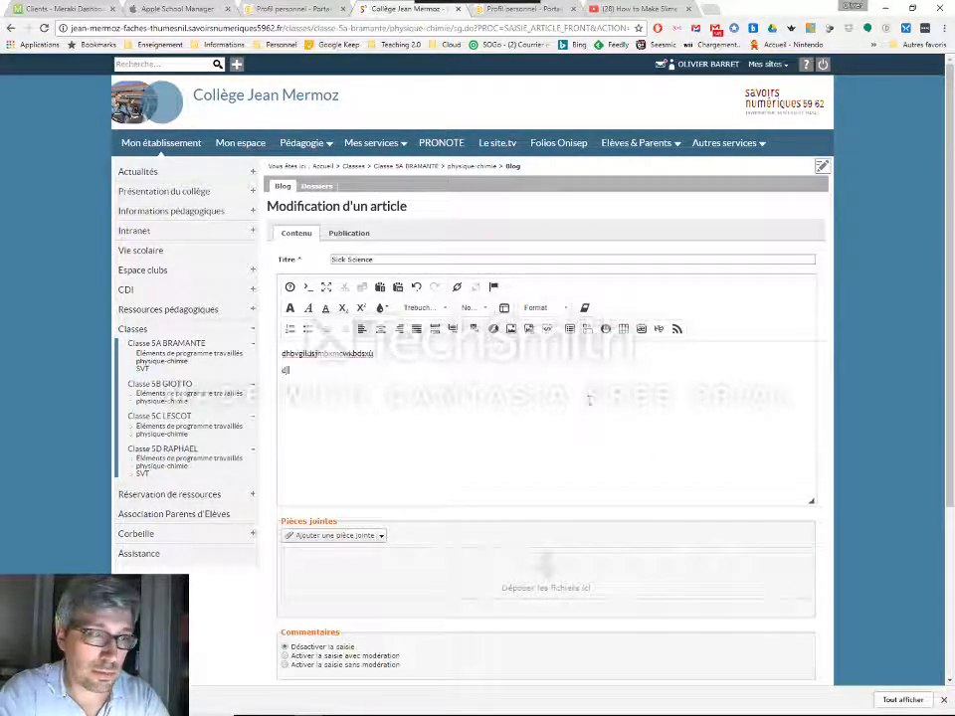
type("dsjbml")
key("Return")
type("v,zhvlkcxvjb")
key("Return")
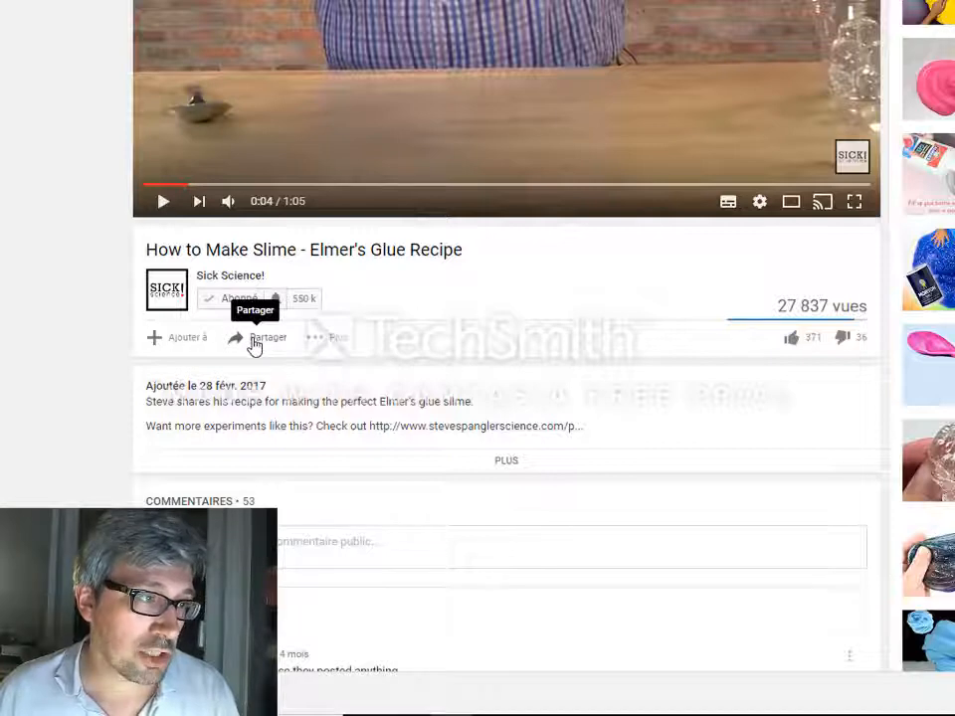
Open the YouTube video's share options and view its share link and embed code
left_click(254, 341)
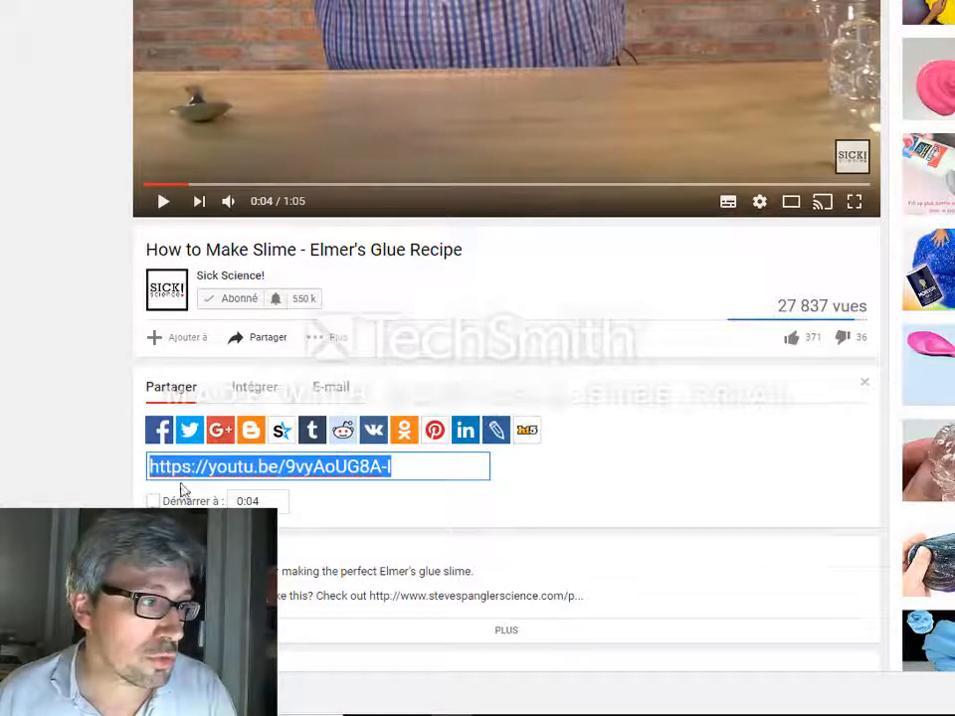
left_click(257, 396)
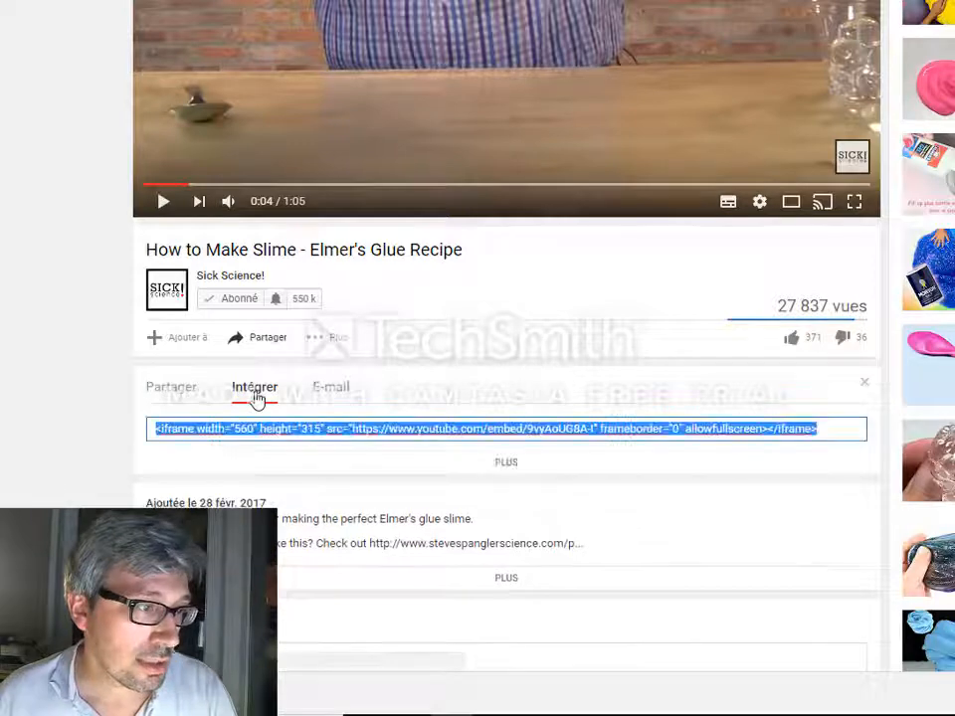
left_click(197, 385)
Try setting a start time on the video's share link
left_click(153, 502)
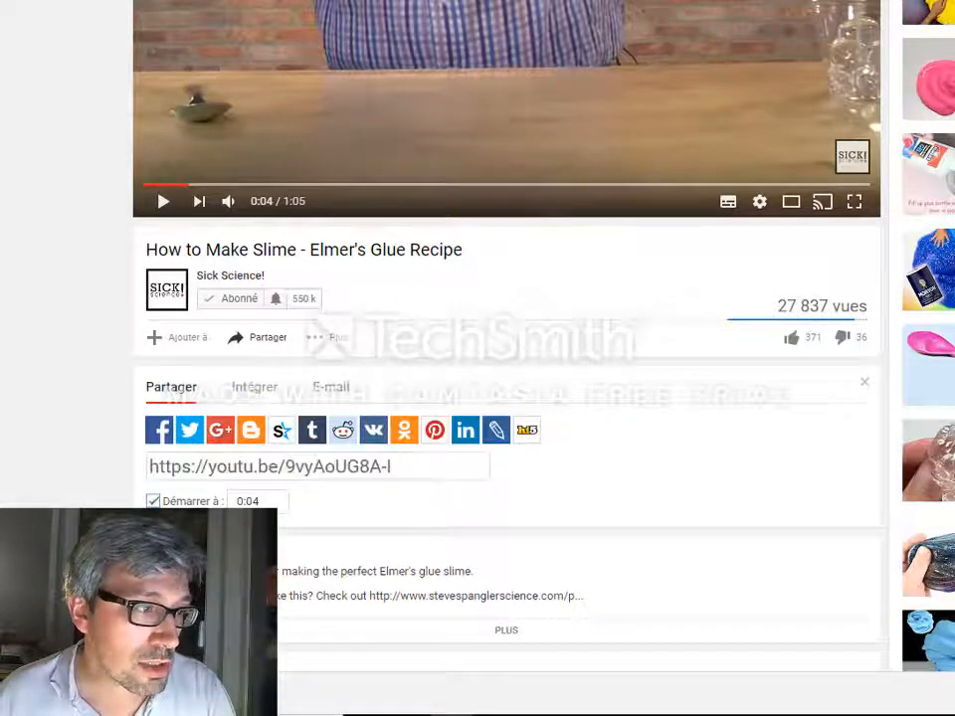
left_click(255, 501)
left_click_drag(260, 502, 239, 501)
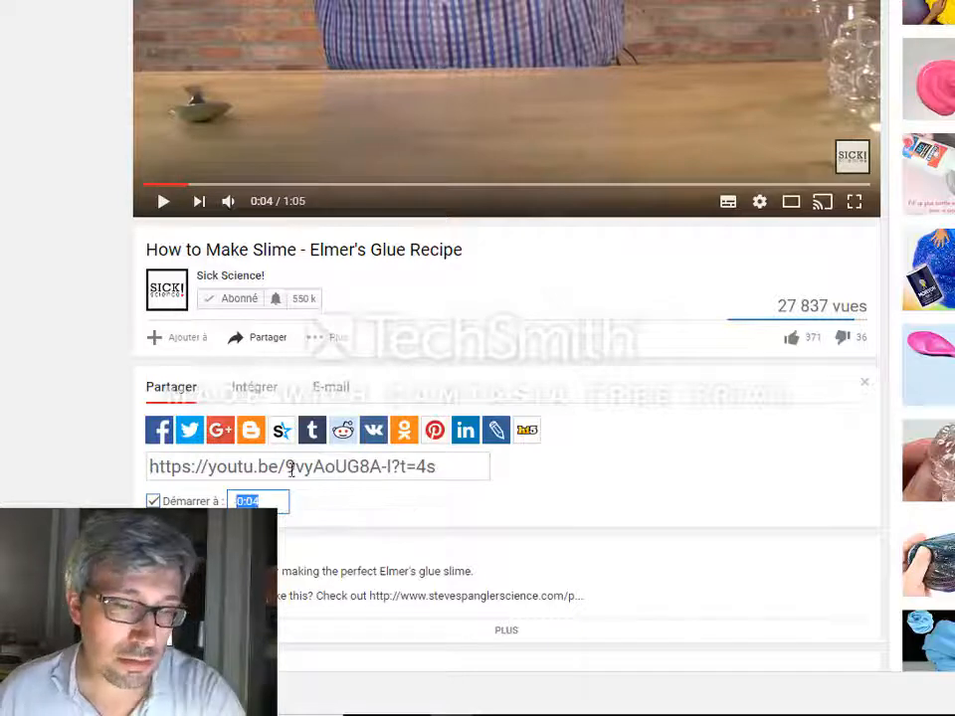
key("BackSpace")
left_click(153, 501)
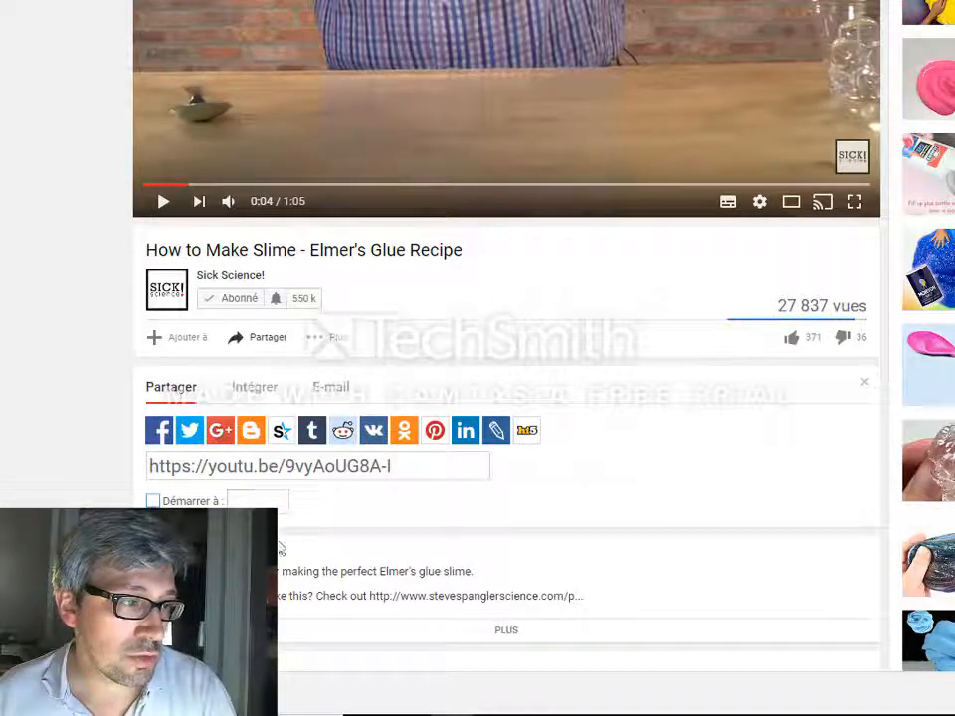
Open the video's embed code and expand its additional embed options
left_click(258, 394)
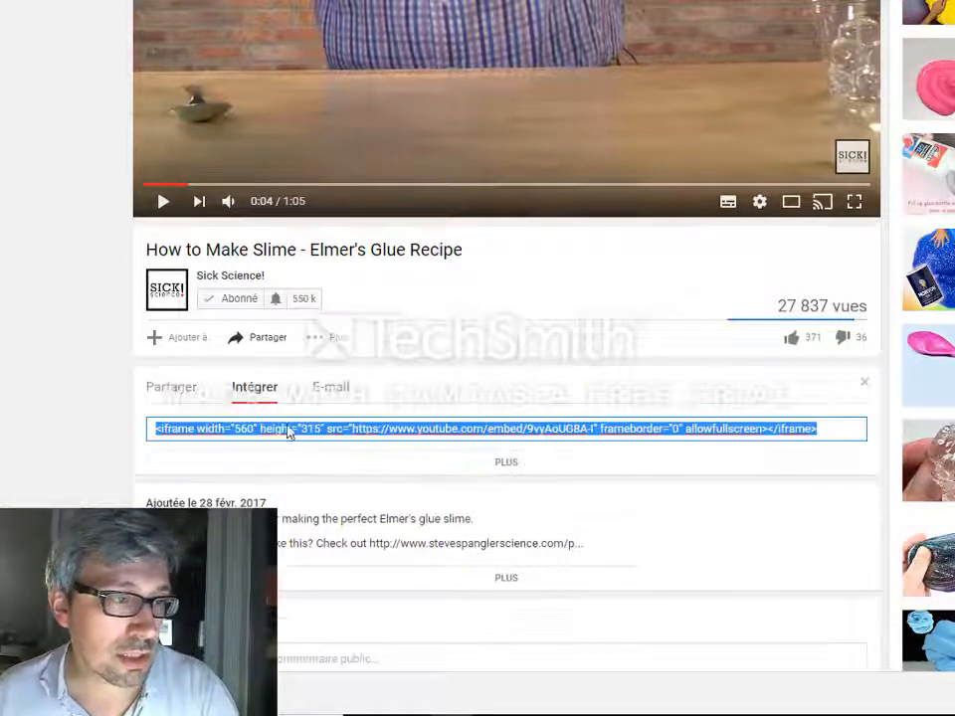
left_click(513, 463)
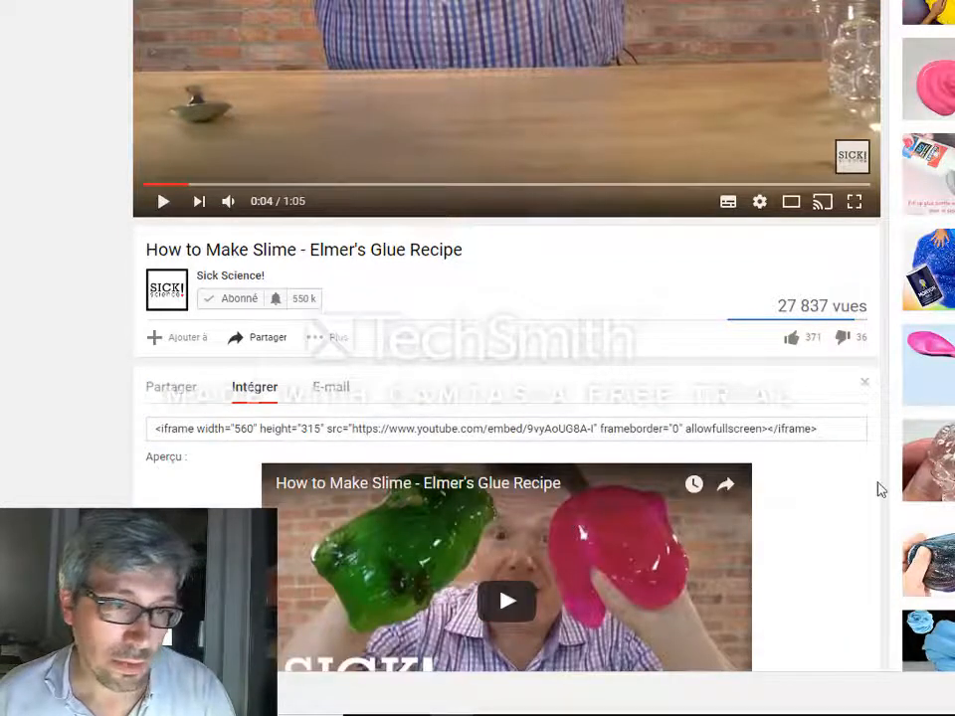
scroll(877, 489, "down", 4)
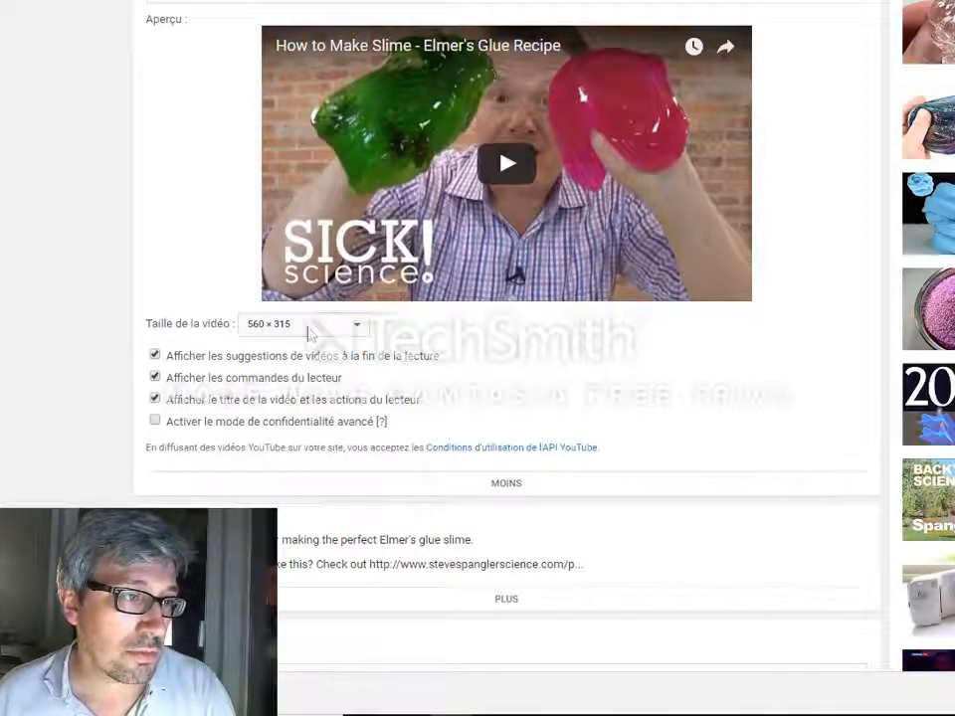
Turn off suggested videos at the end and the video title display, and enable privacy-enhanced mode
left_click(233, 364)
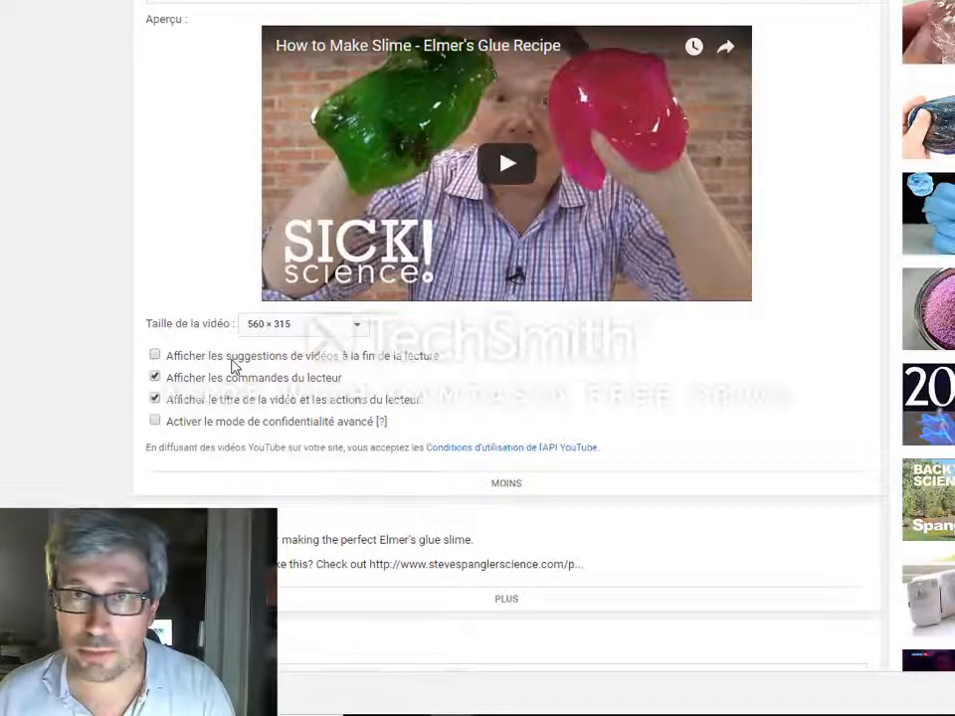
left_click(196, 406)
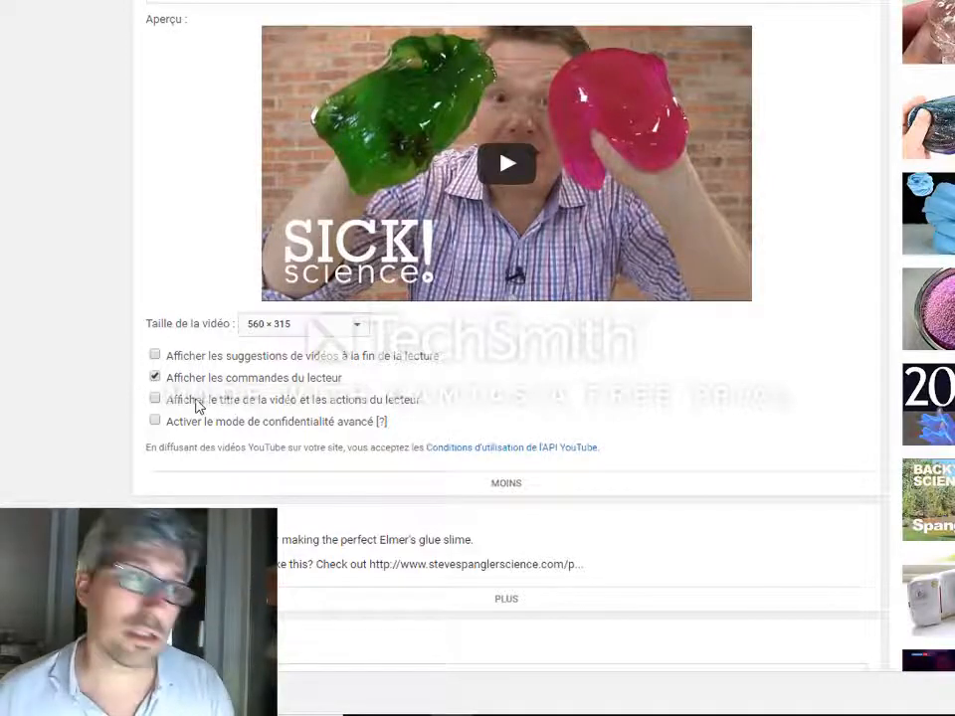
left_click(196, 403)
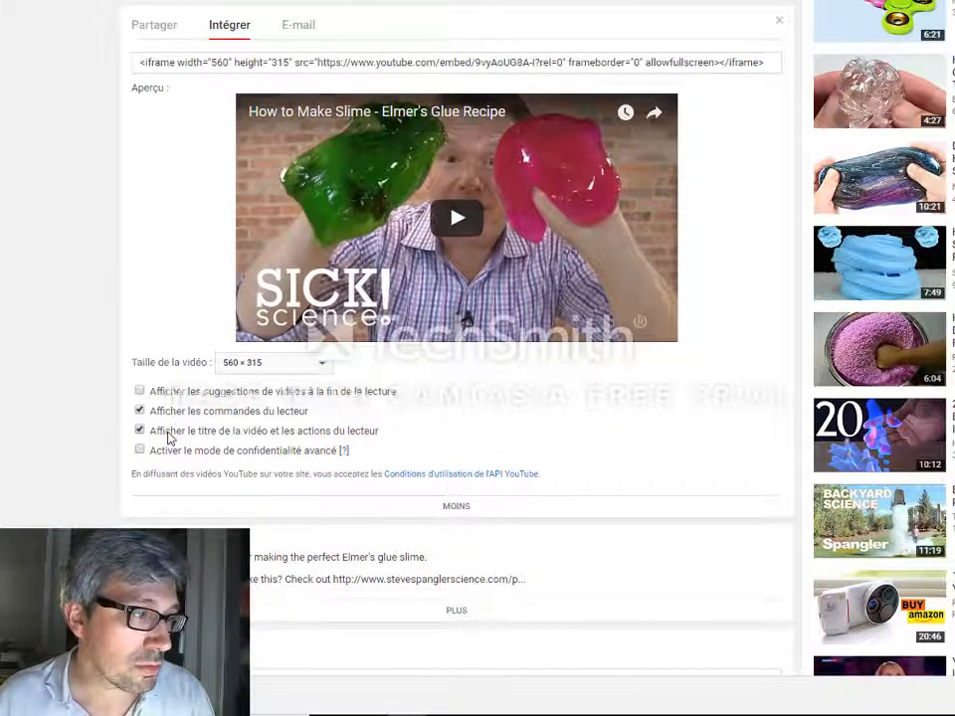
left_click(169, 434)
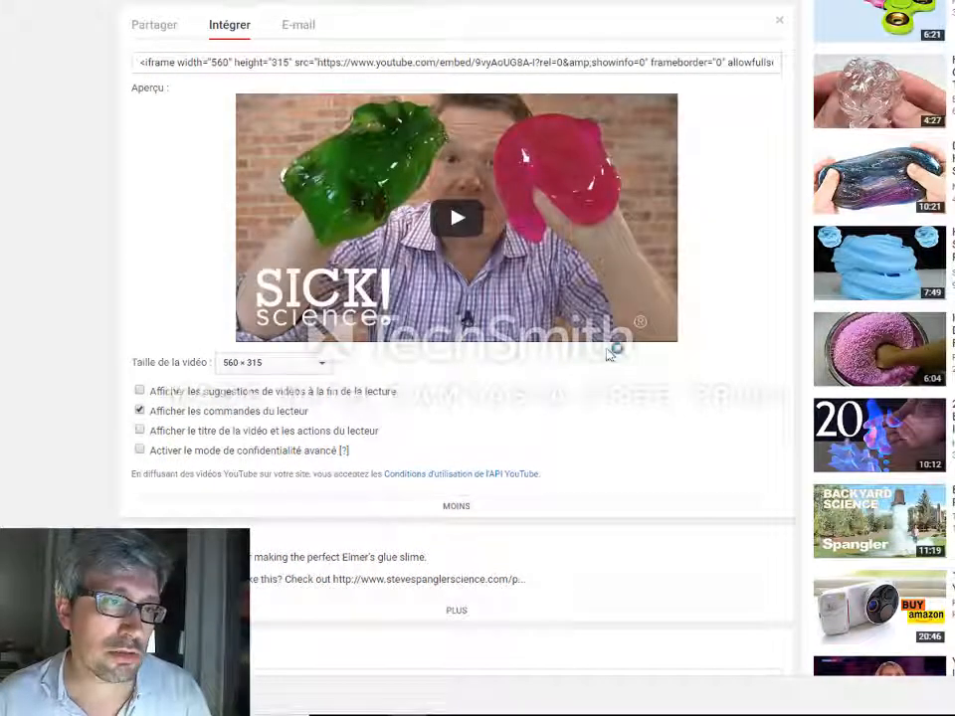
left_click(166, 453)
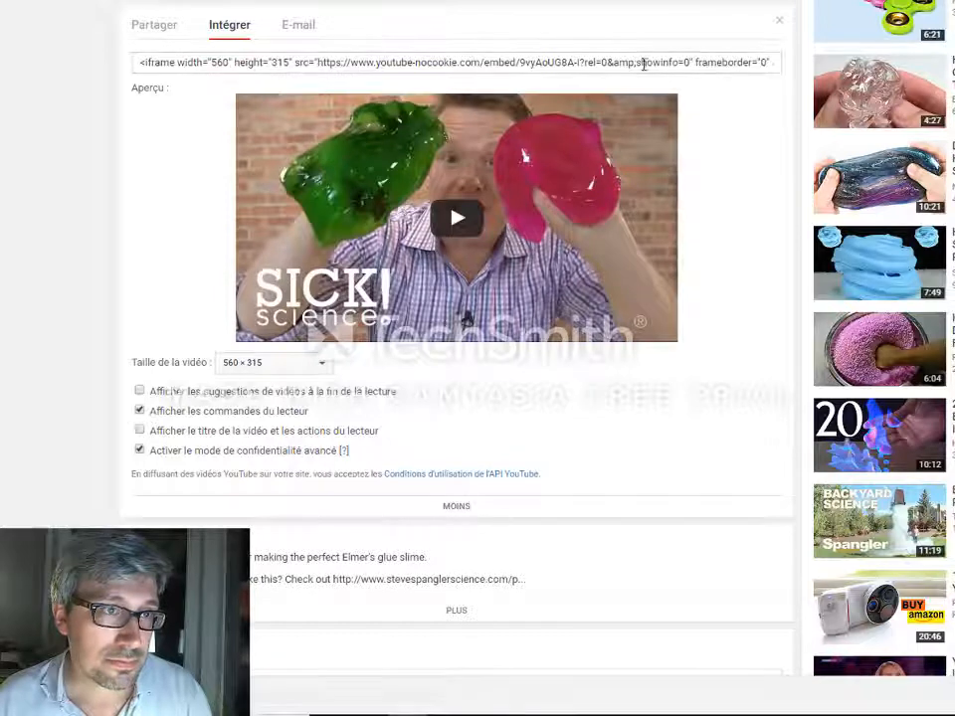
Select the whole iframe embed code and copy it
left_click(590, 63)
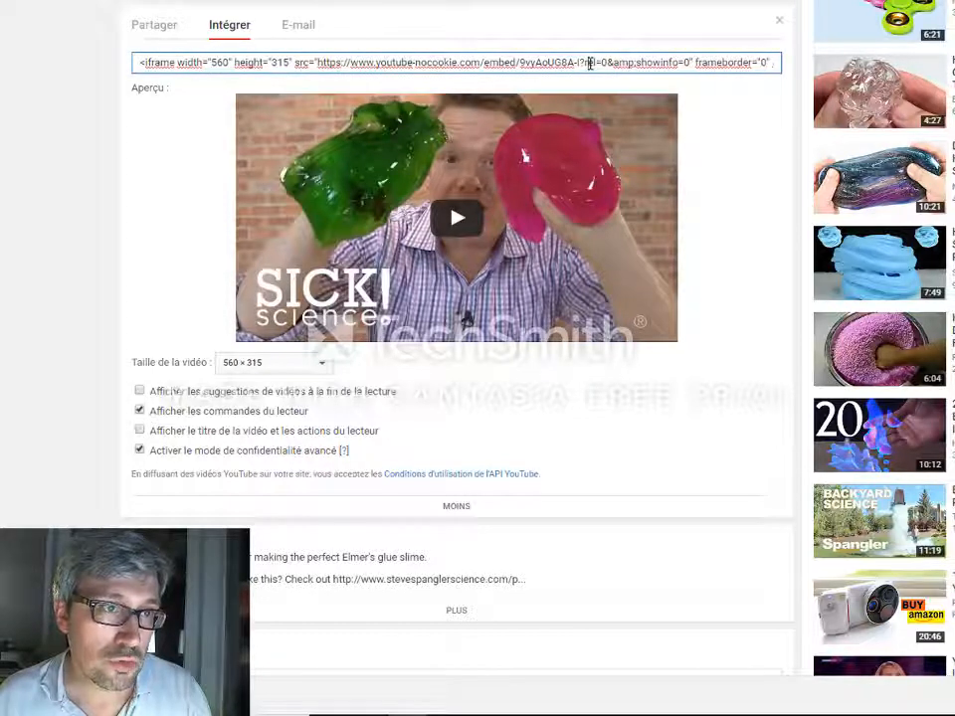
double_click(591, 63)
left_click(590, 63)
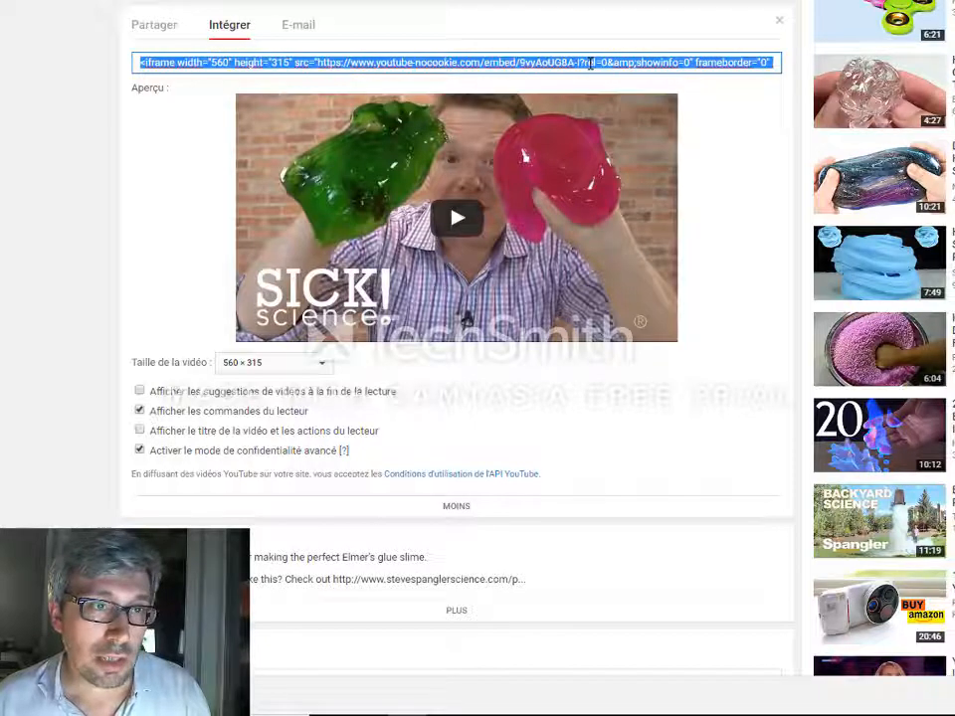
right_click(590, 63)
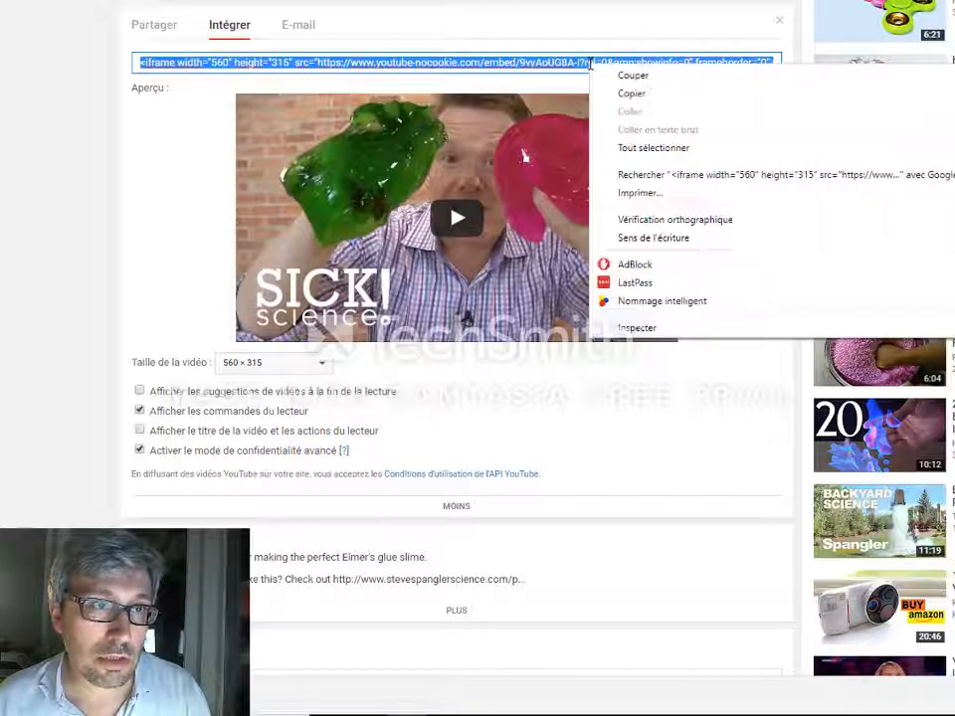
left_click(633, 94)
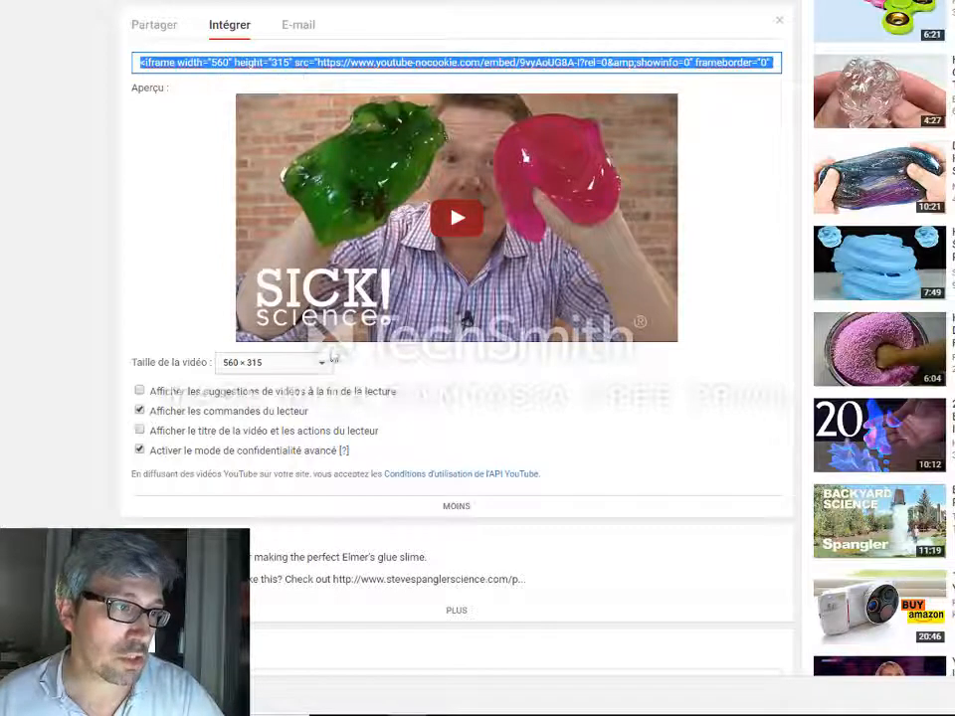
Choose a custom video size and set its width to 400
left_click(322, 365)
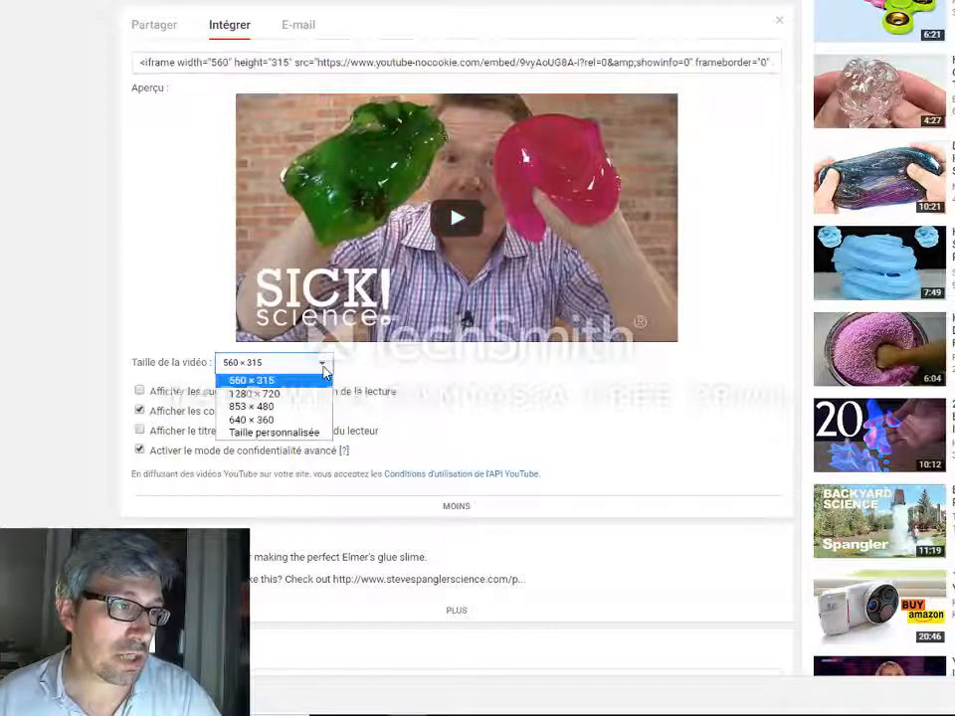
left_click(282, 434)
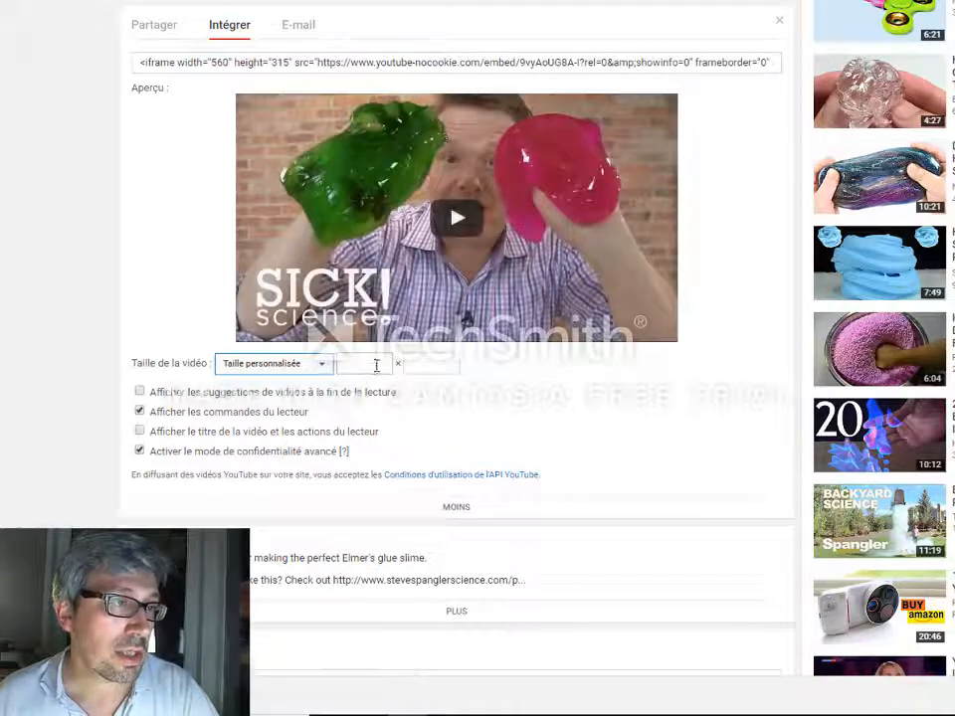
left_click(376, 365)
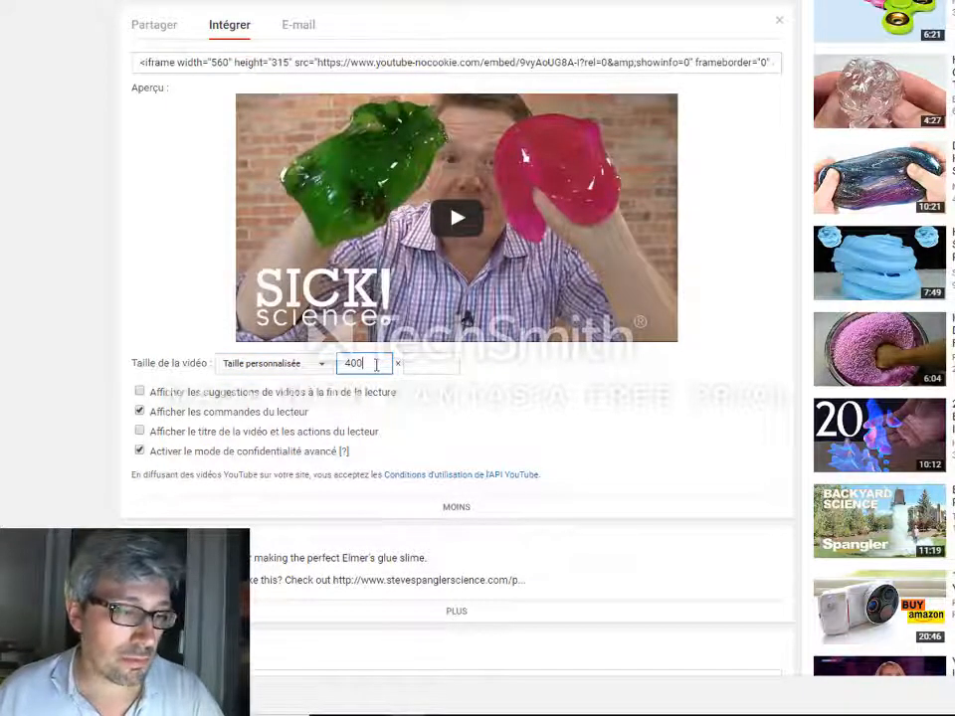
type("400")
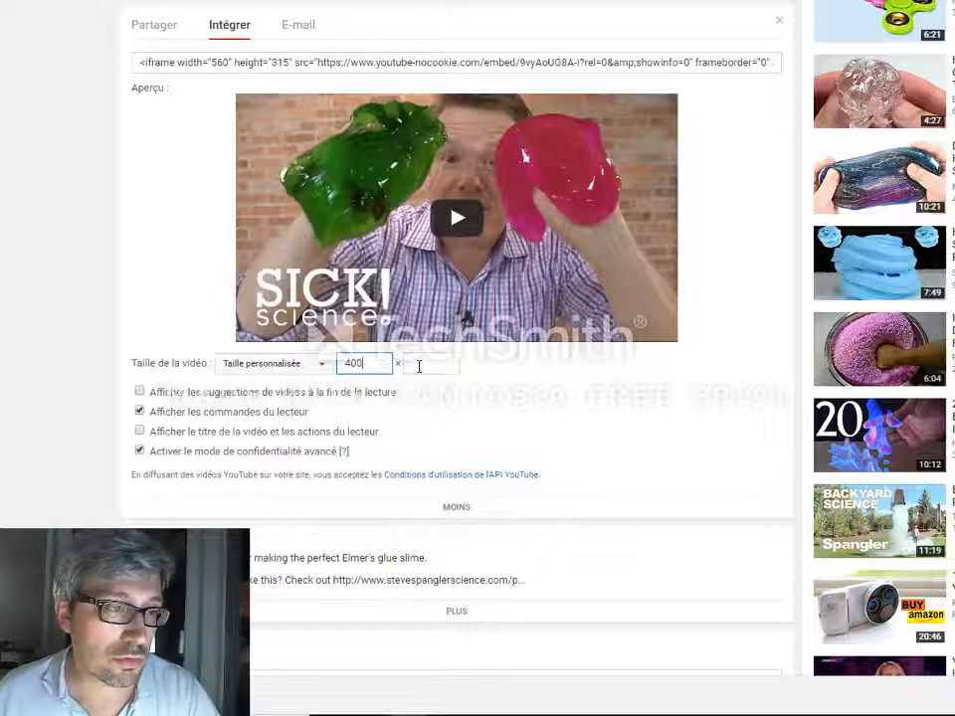
left_click(418, 364)
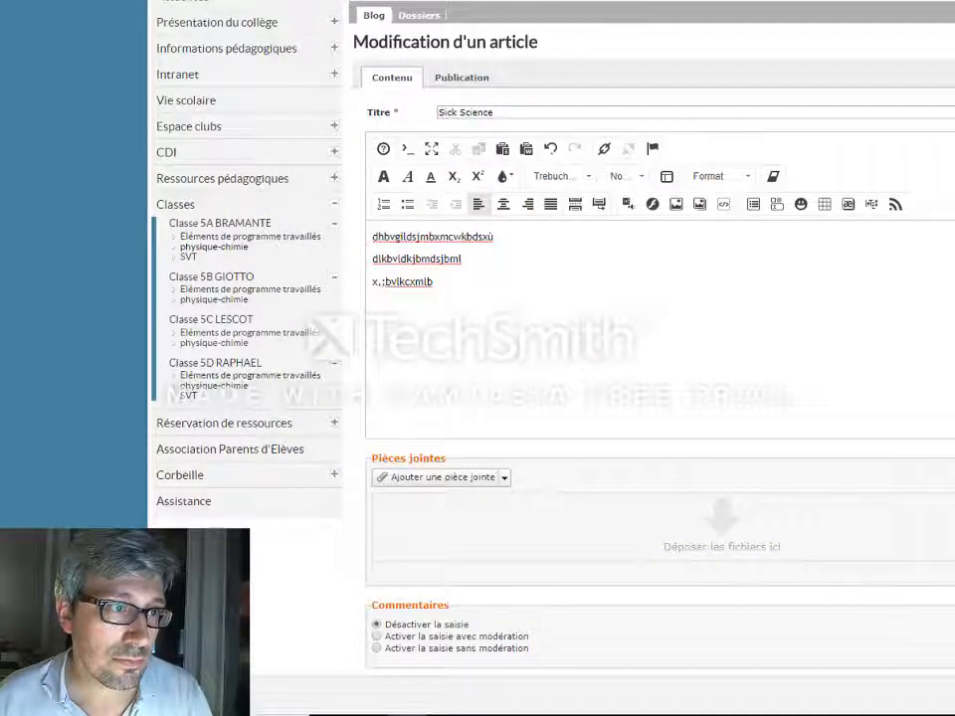
Insert an empty paragraph after the second placeholder line of the article body
left_click(375, 307)
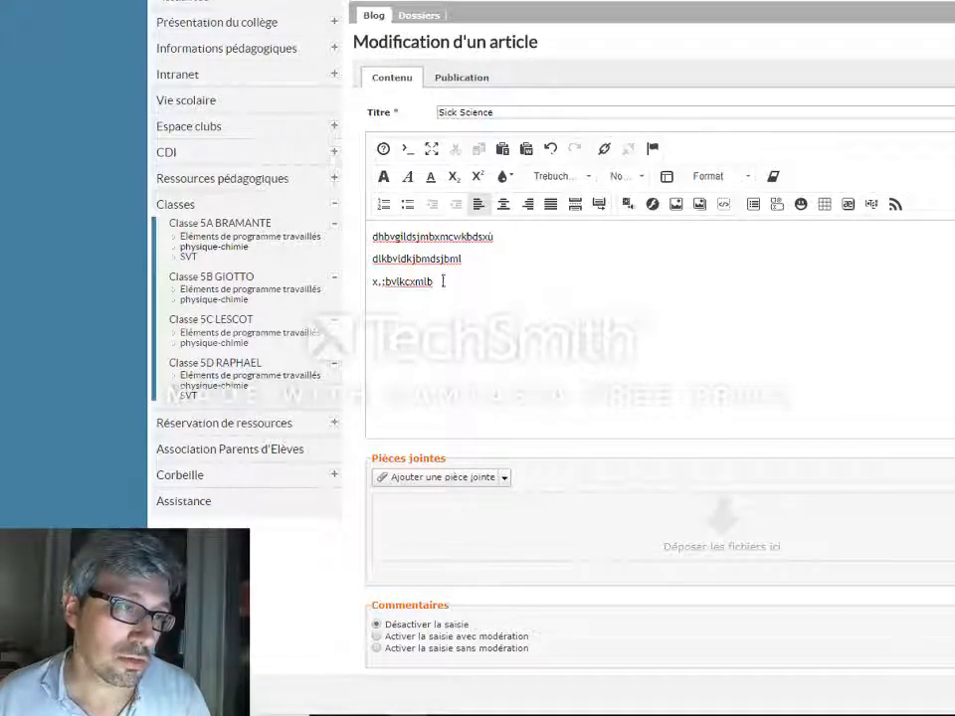
left_click(471, 260)
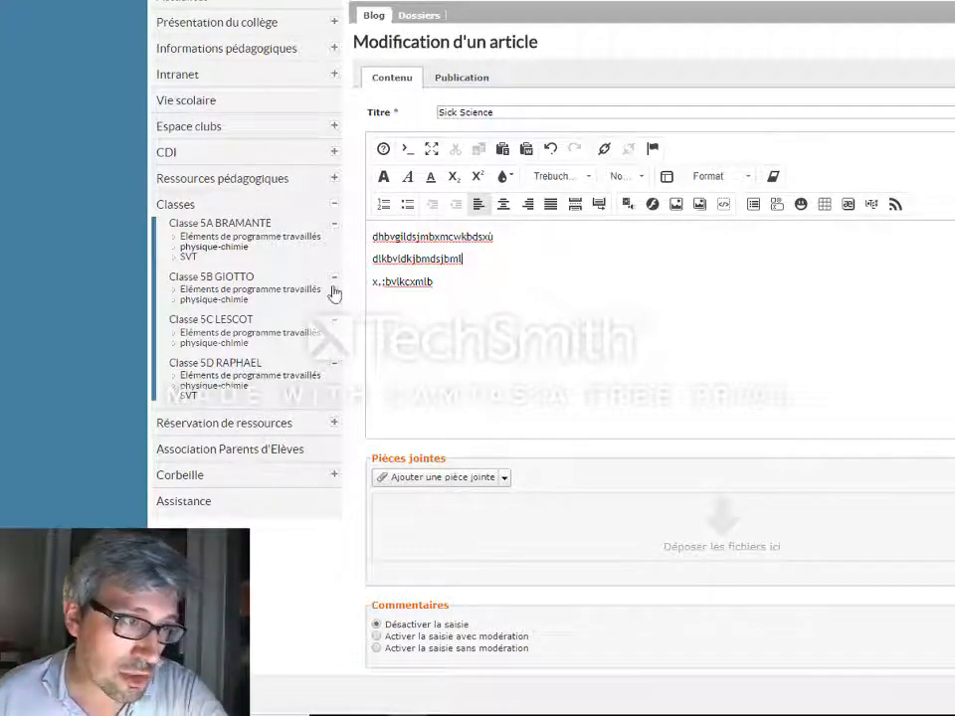
left_click(471, 262)
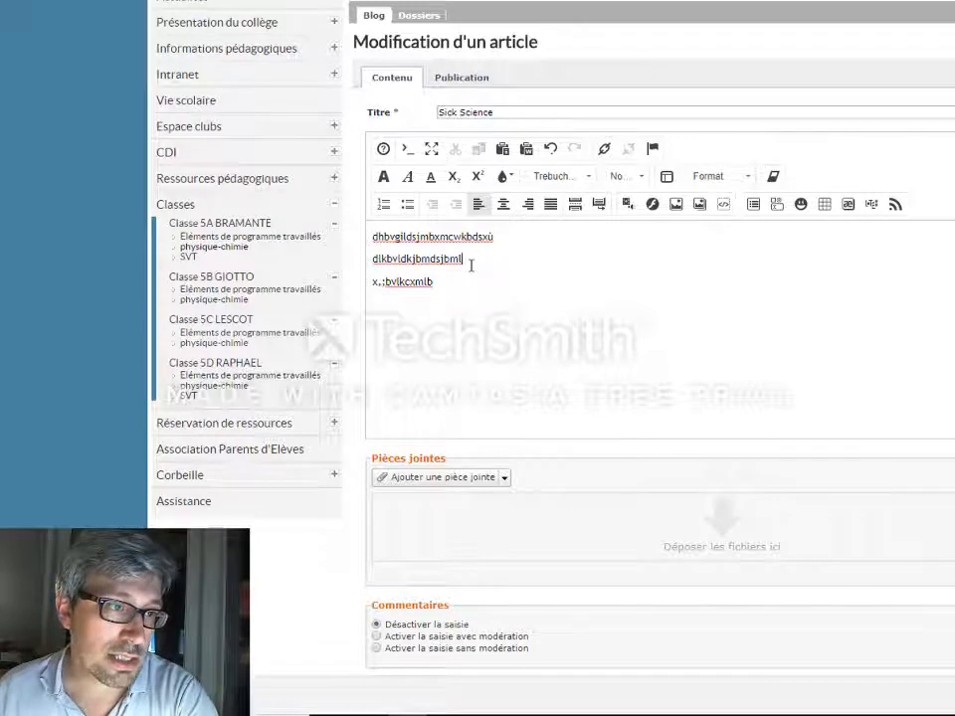
key("Return")
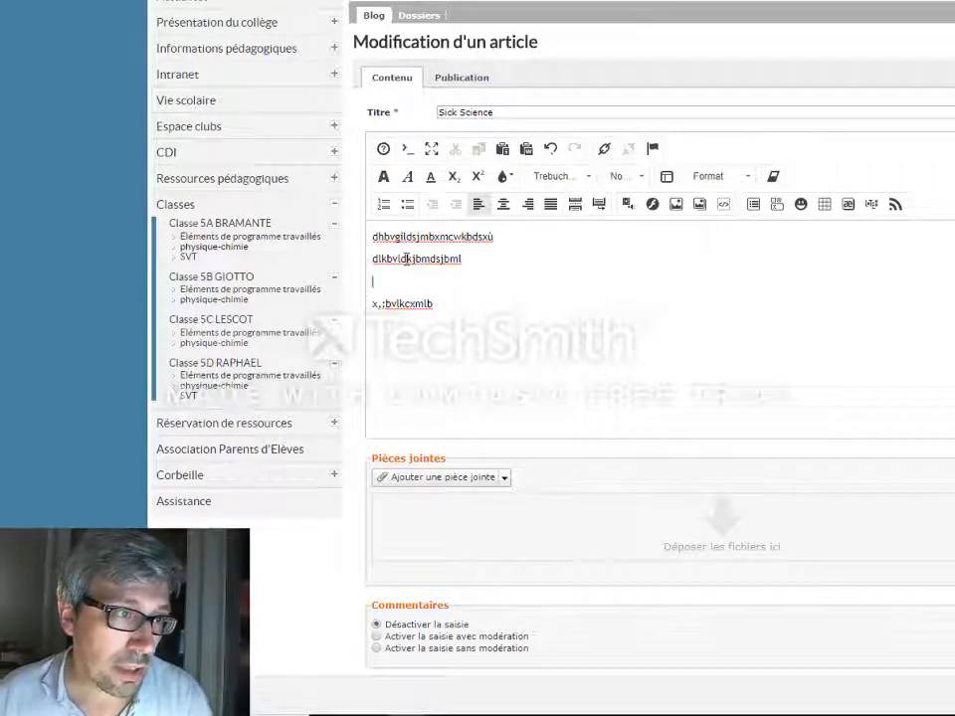
In source view, replace the empty paragraph with the copied iframe embed code
left_click(405, 150)
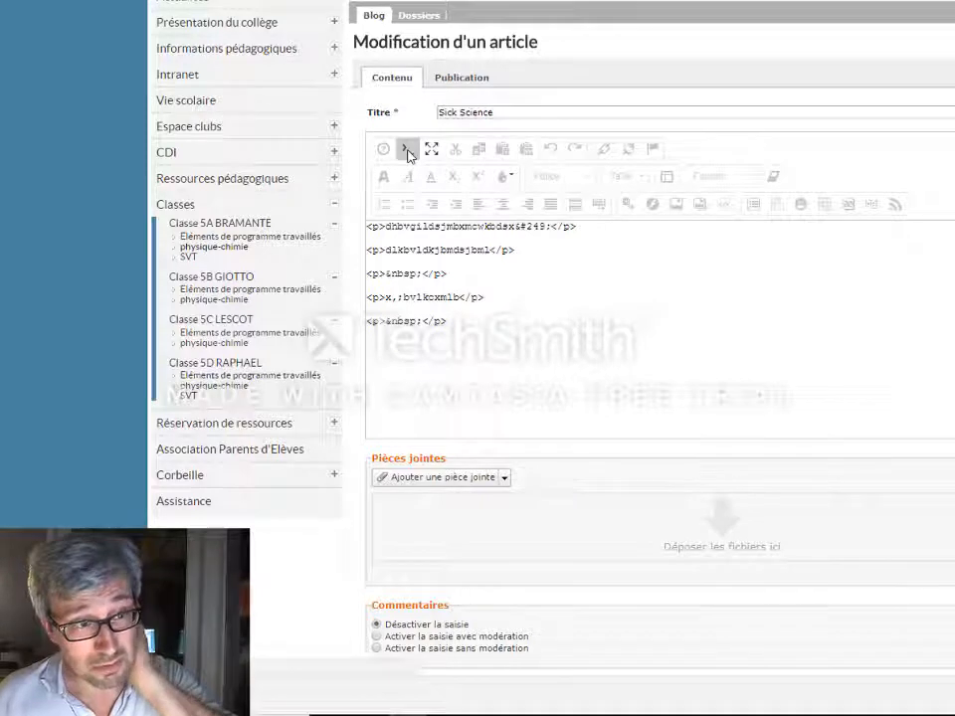
left_click(461, 283)
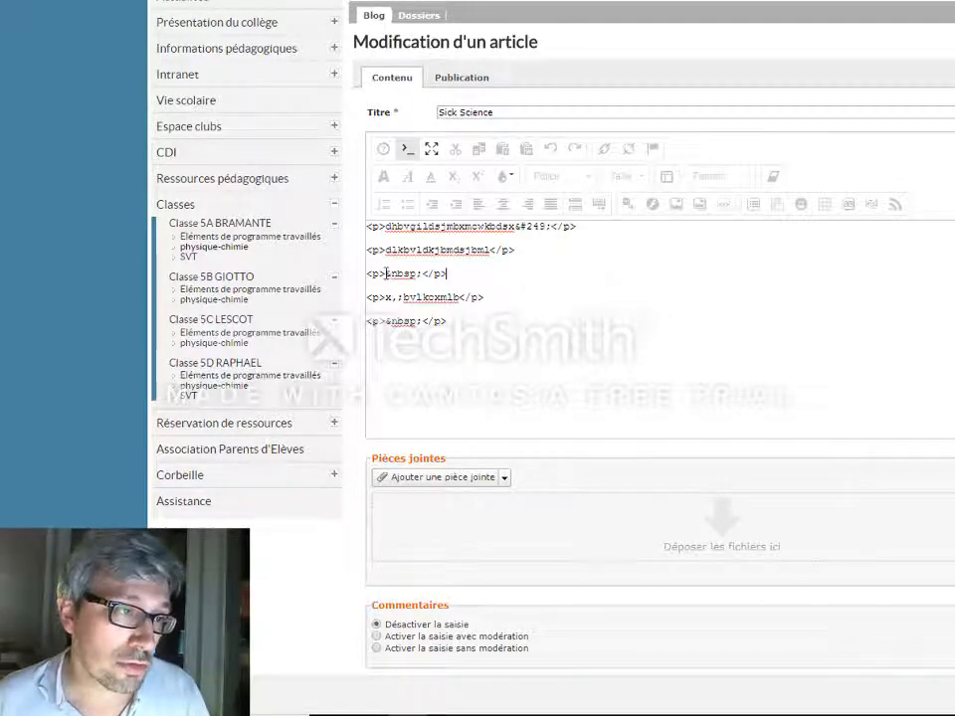
left_click_drag(387, 273, 421, 275)
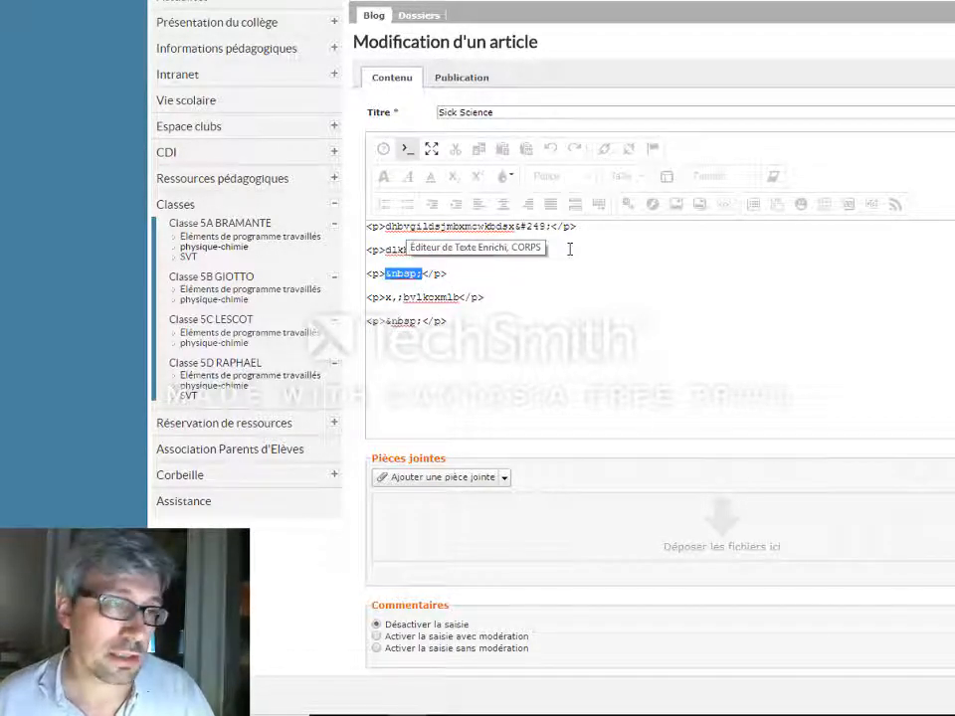
left_click(455, 275)
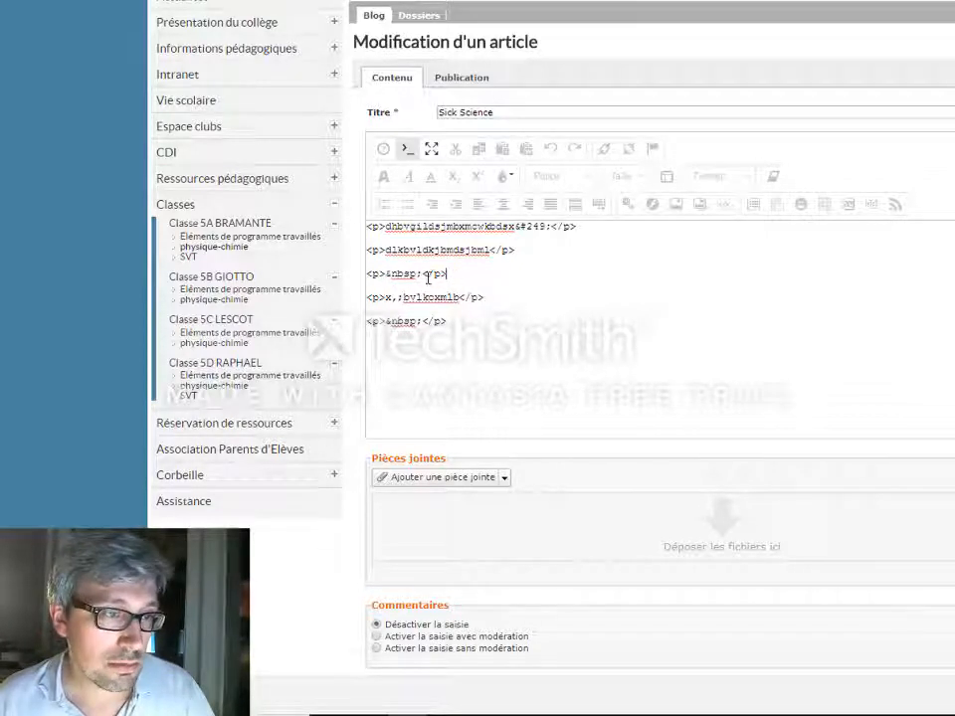
left_click_drag(456, 275, 368, 275)
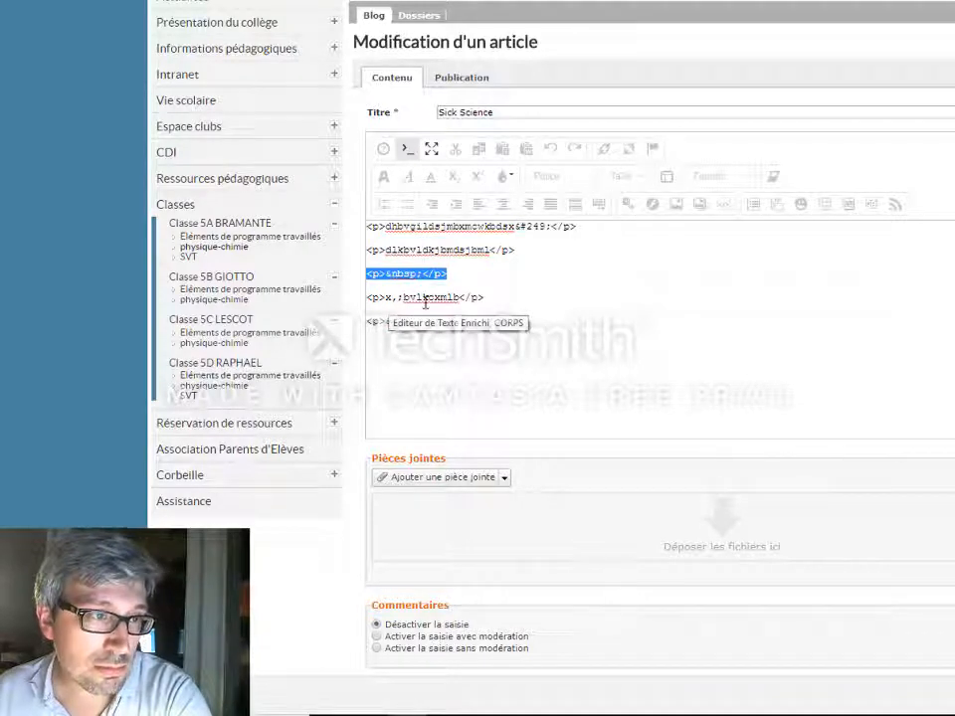
key("Delete")
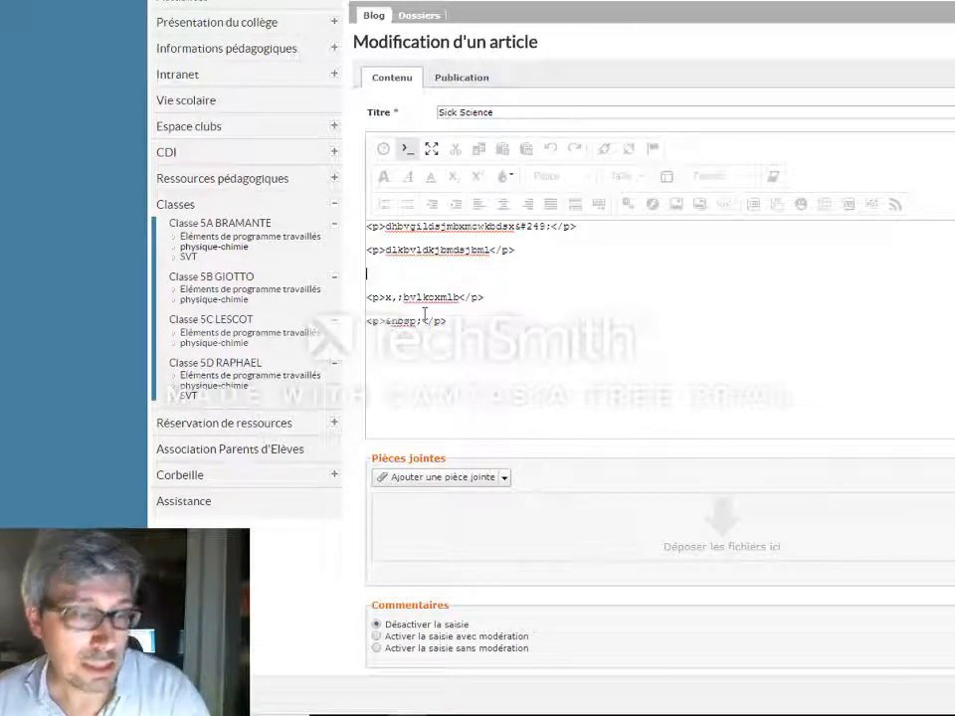
right_click(386, 275)
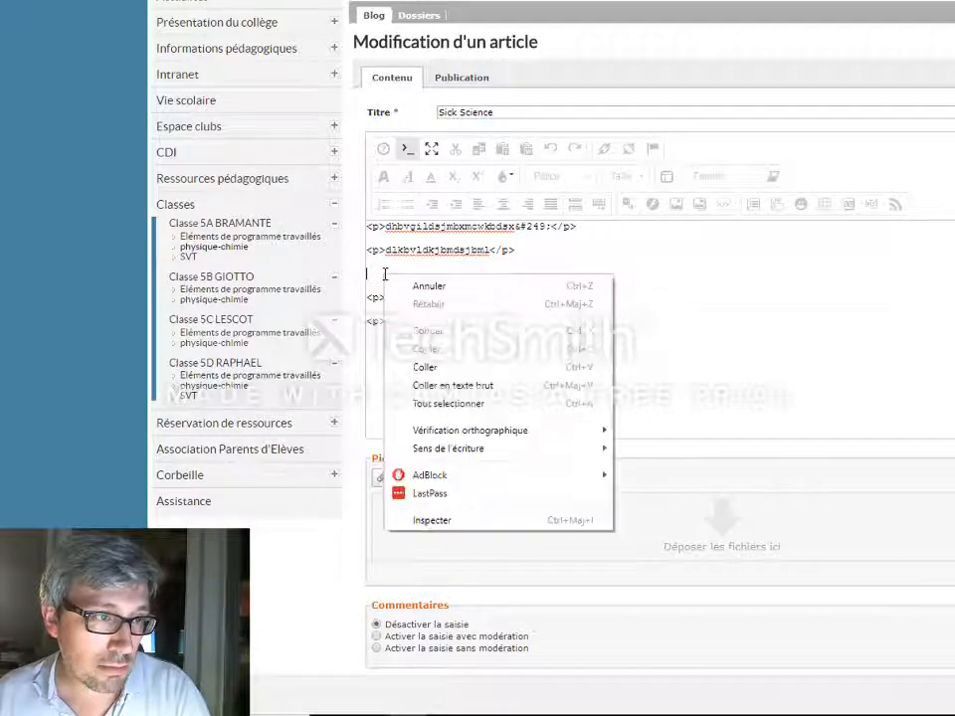
left_click(425, 368)
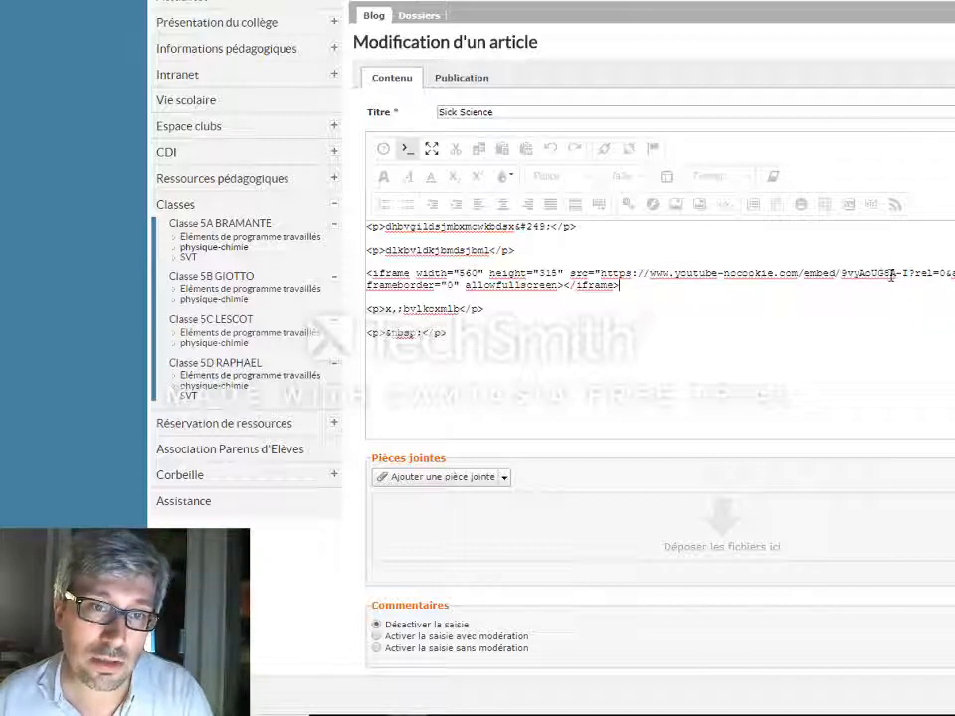
Highlight the video ID in the embed code, return to the rich-text view and review the embedded video
left_click_drag(897, 278, 843, 277)
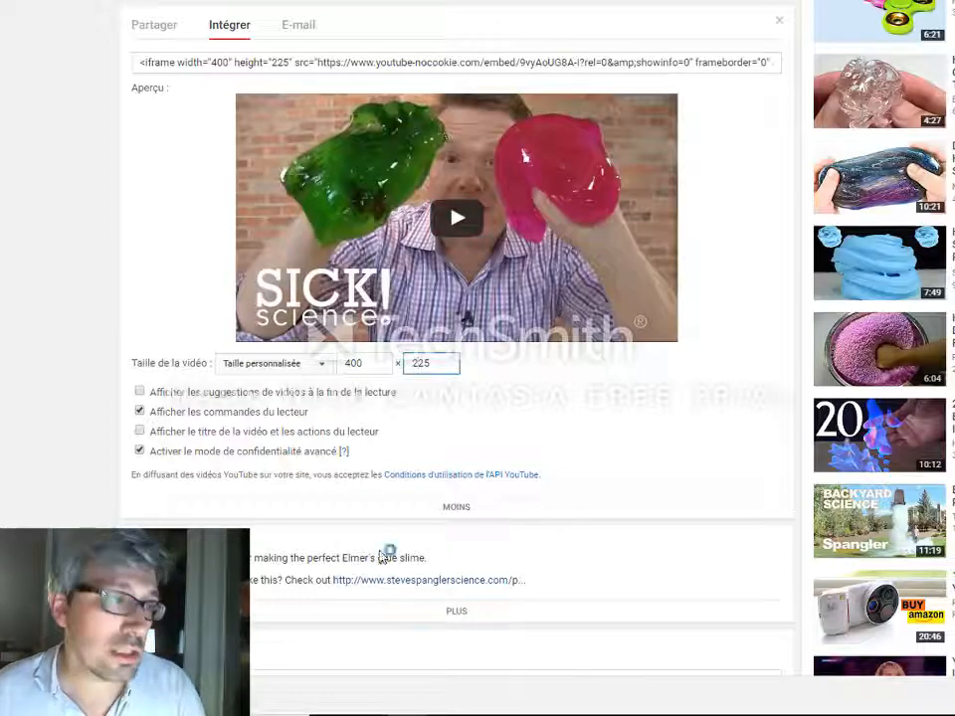
left_click(141, 412)
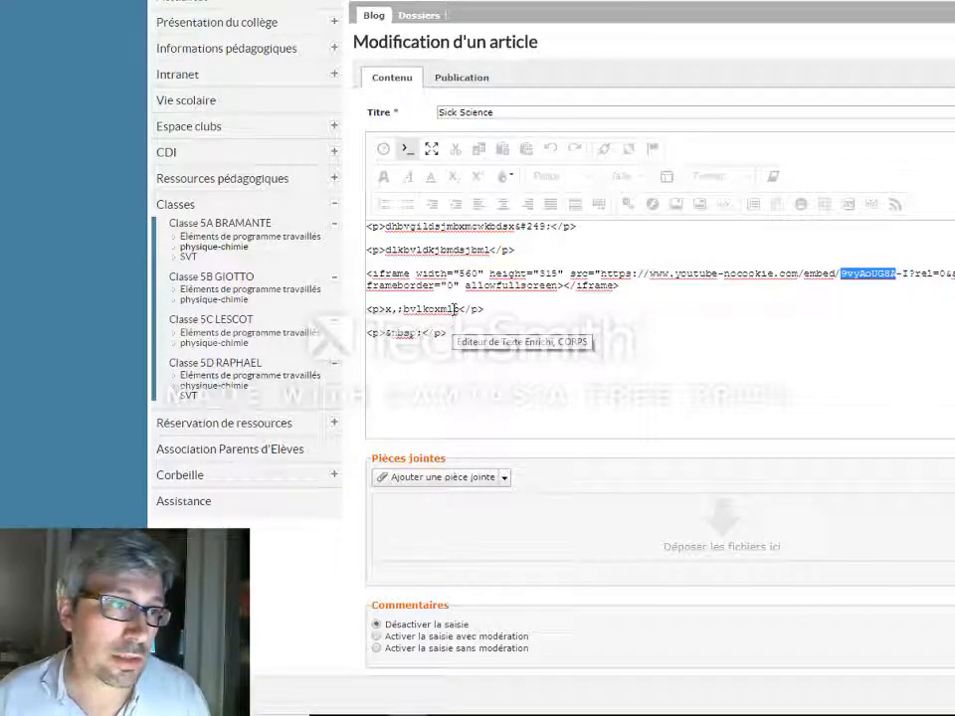
left_click(407, 150)
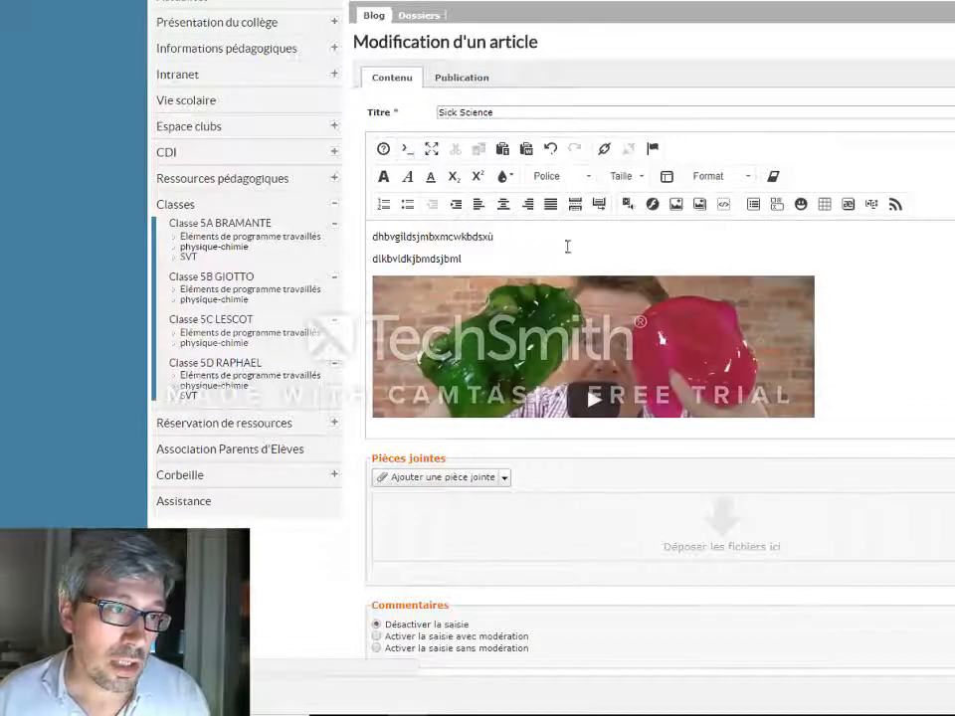
scroll(891, 314, "down", 1)
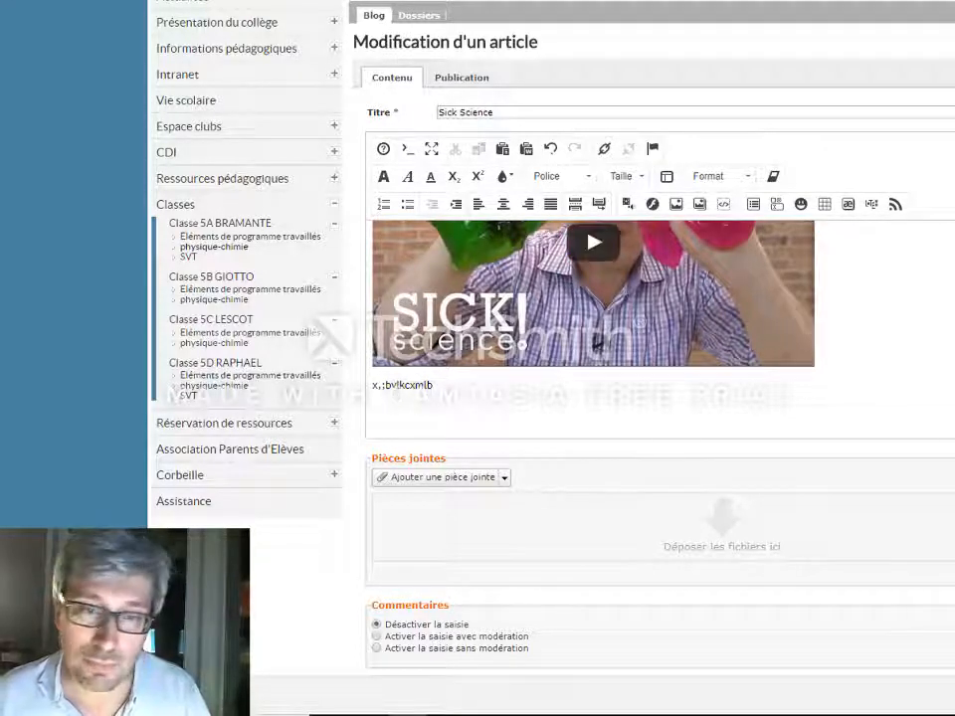
scroll(497, 388, "down", 5)
scroll(497, 388, "up", 5)
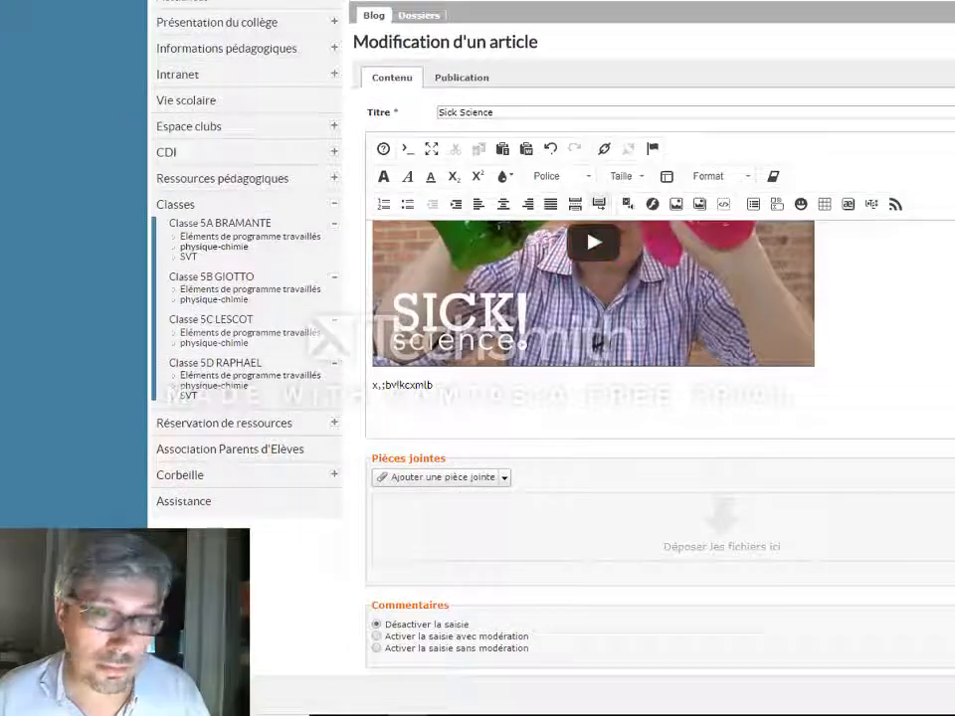
scroll(597, 358, "down", 4)
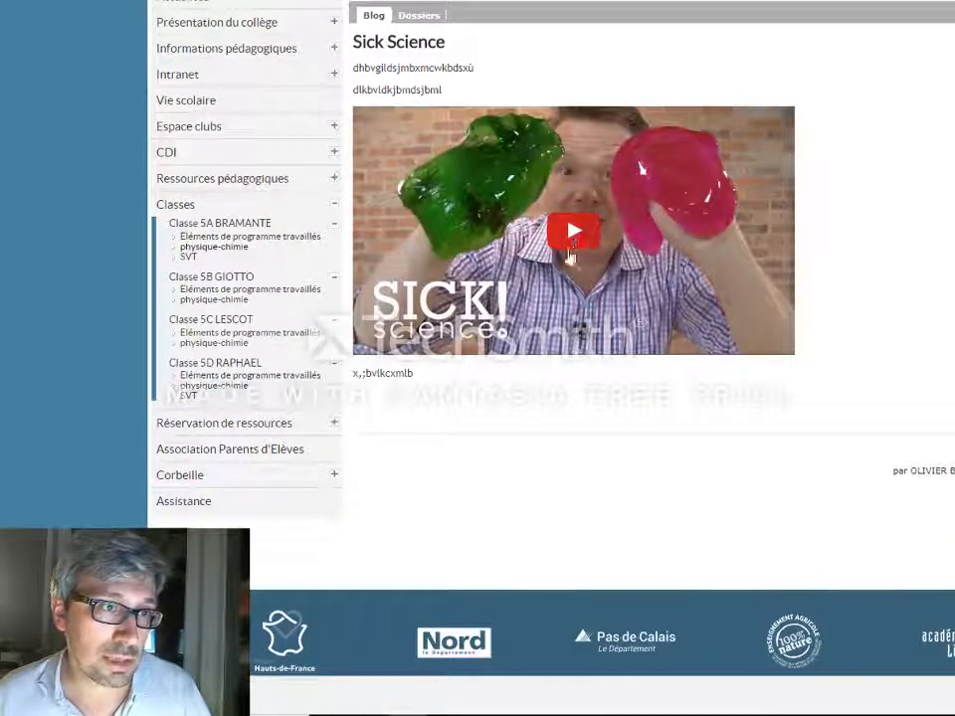
Play the embedded video in the published article and view it full screen
left_click(577, 239)
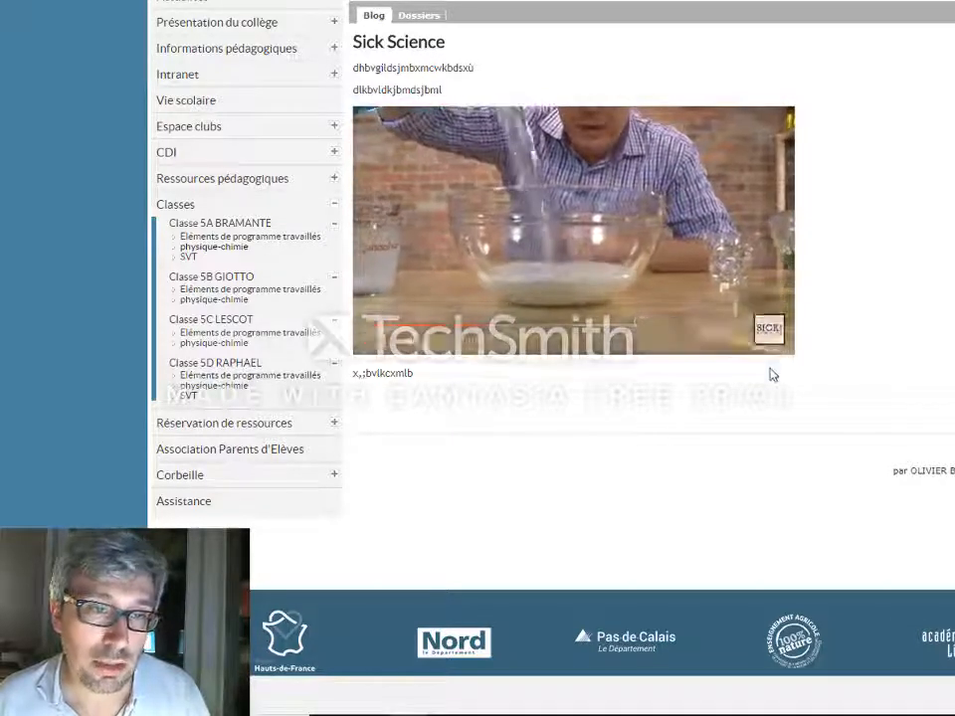
left_click(771, 344)
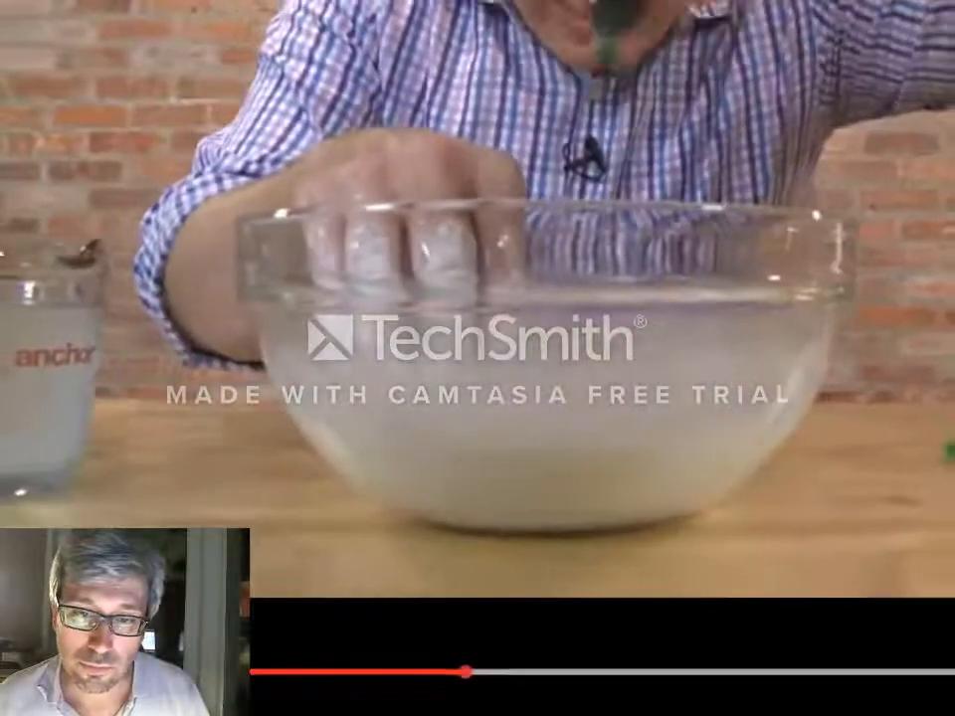
key("Escape")
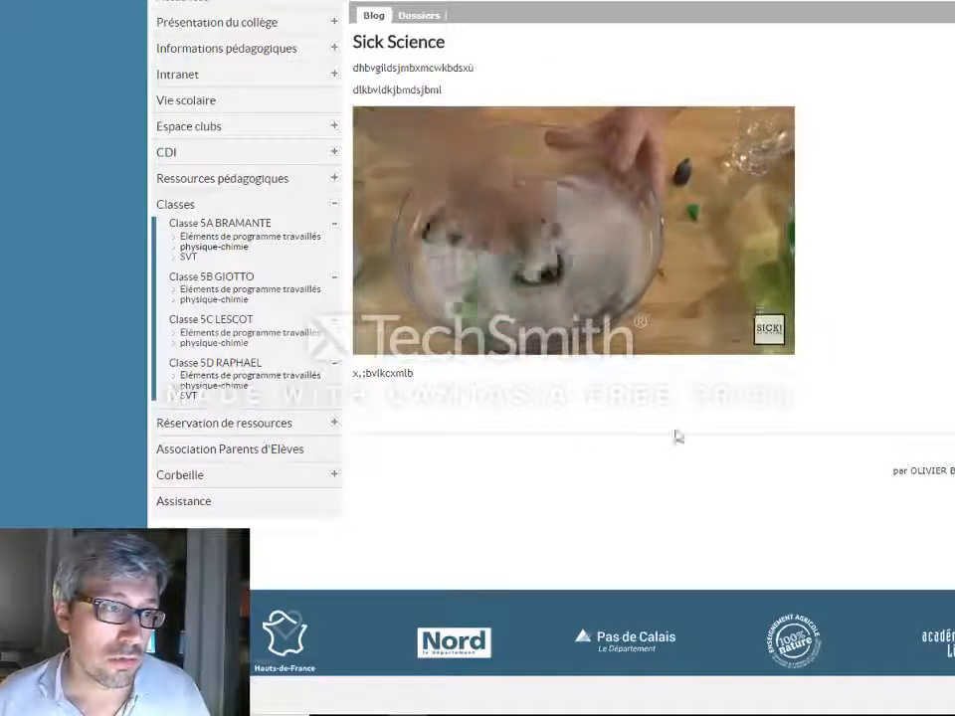